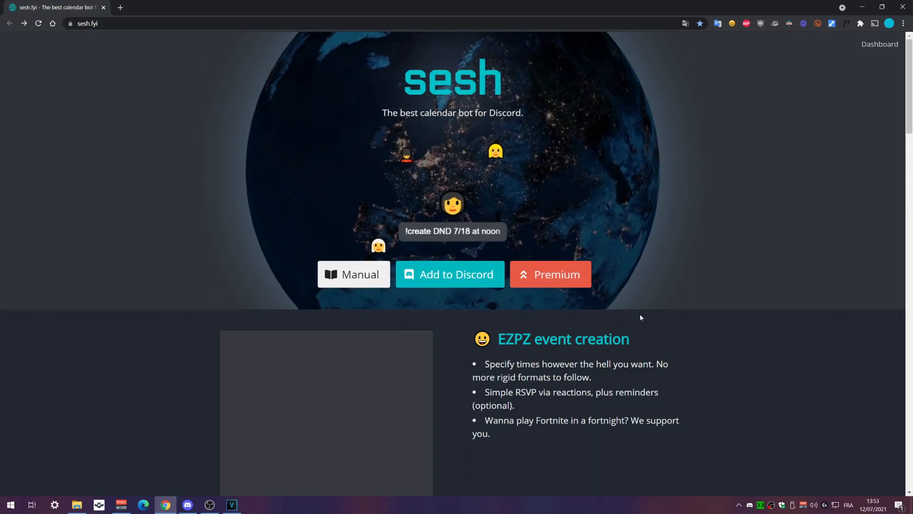
Leave the sesh.fyi landing page for Discord's #annonces channel and its Minecraft event post
scroll(641, 314, down, 1)
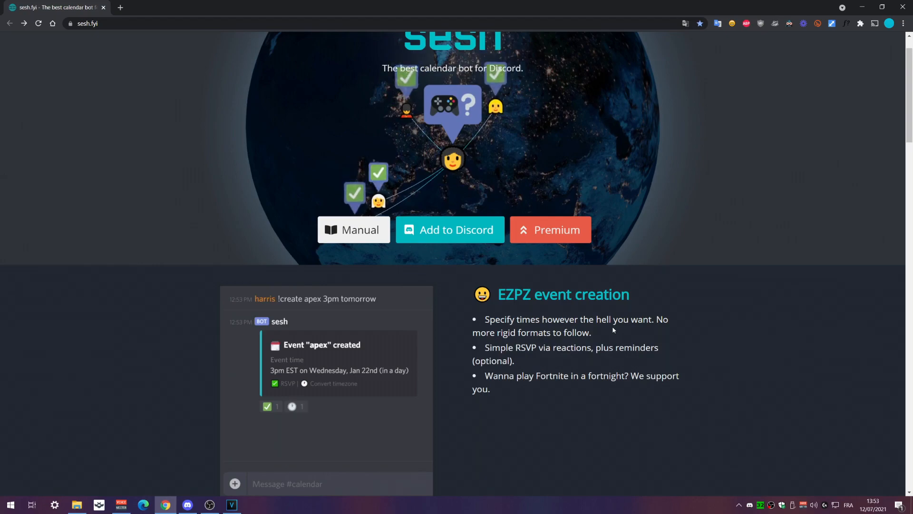
click(188, 505)
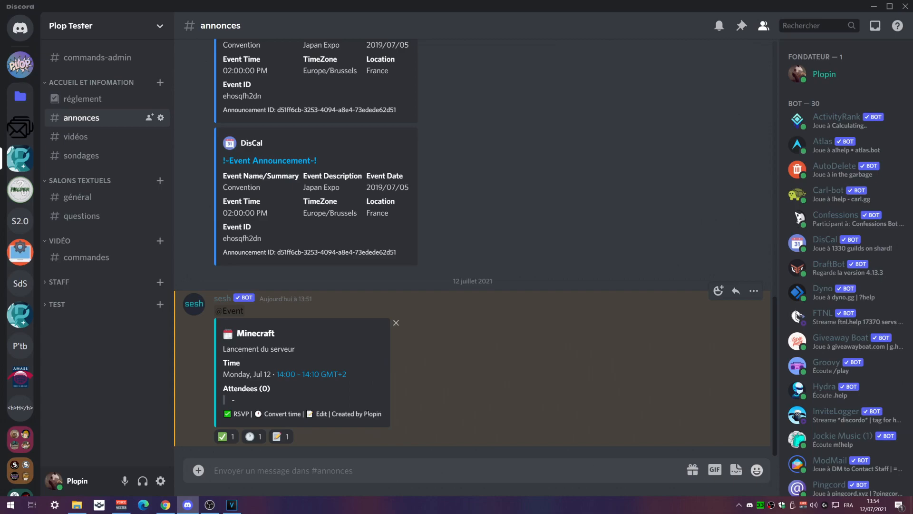
RSVP ✅ to the Minecraft event and check sesh's confirmation in the DMs
click(226, 436)
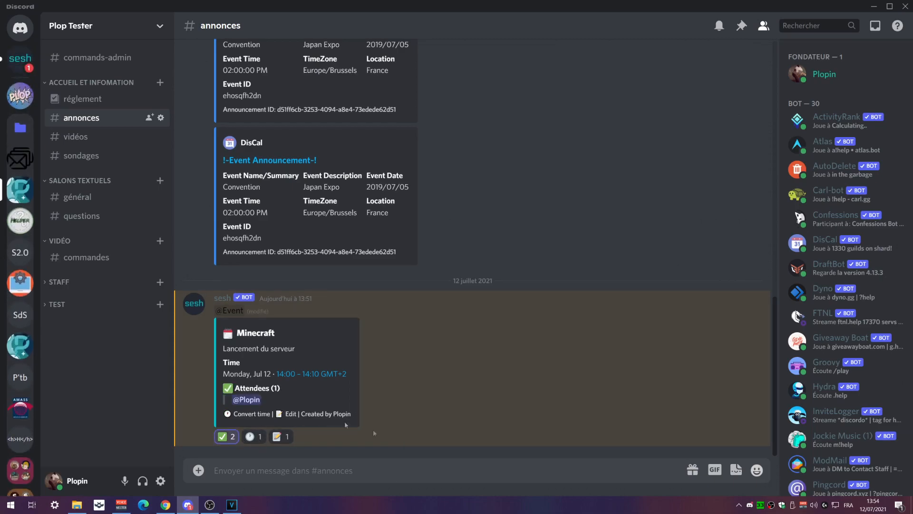
click(20, 58)
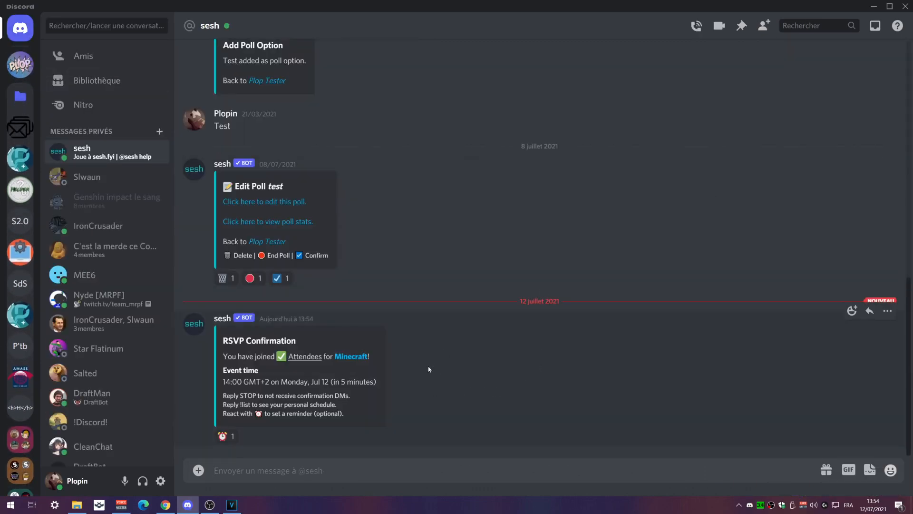
click(305, 356)
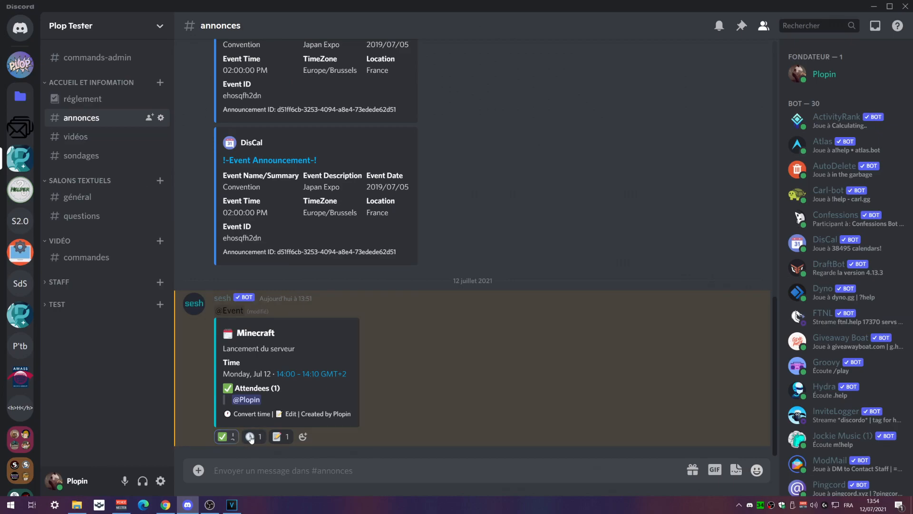
Ask sesh to convert the event time and open its 'set your timezone' link
click(250, 436)
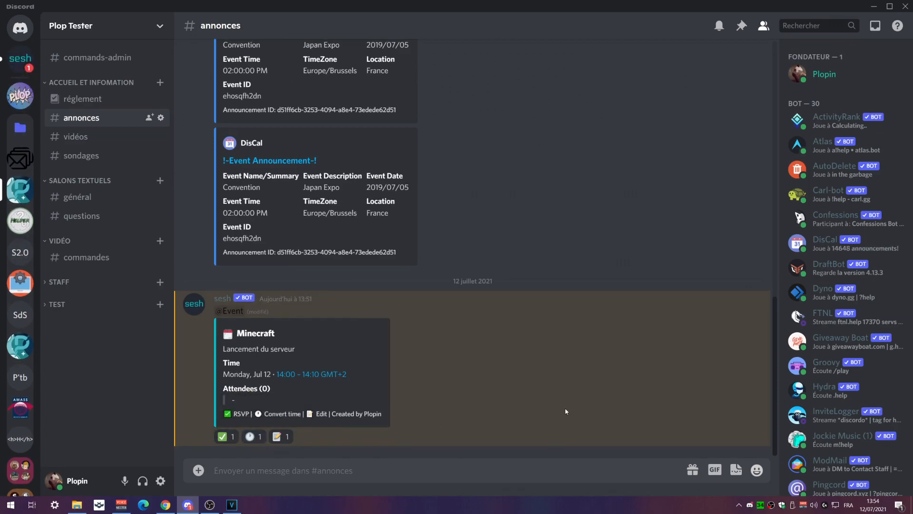
click(20, 60)
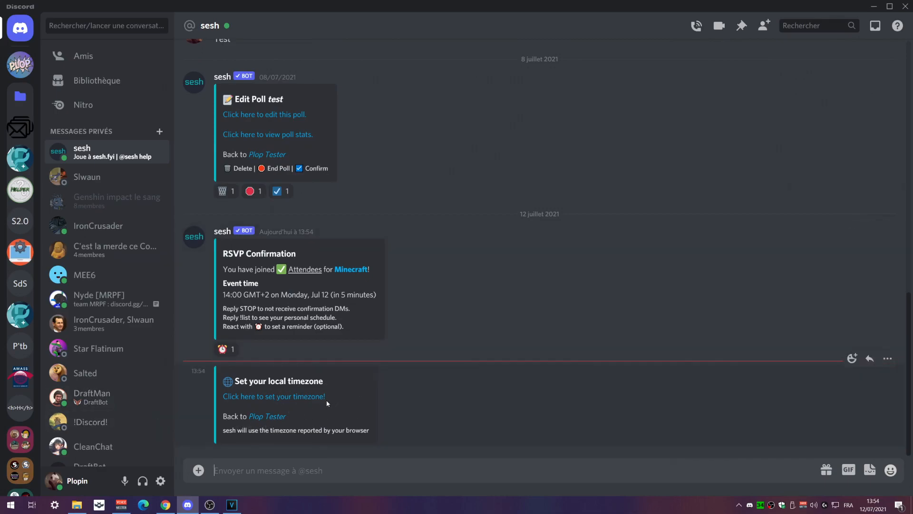
click(291, 399)
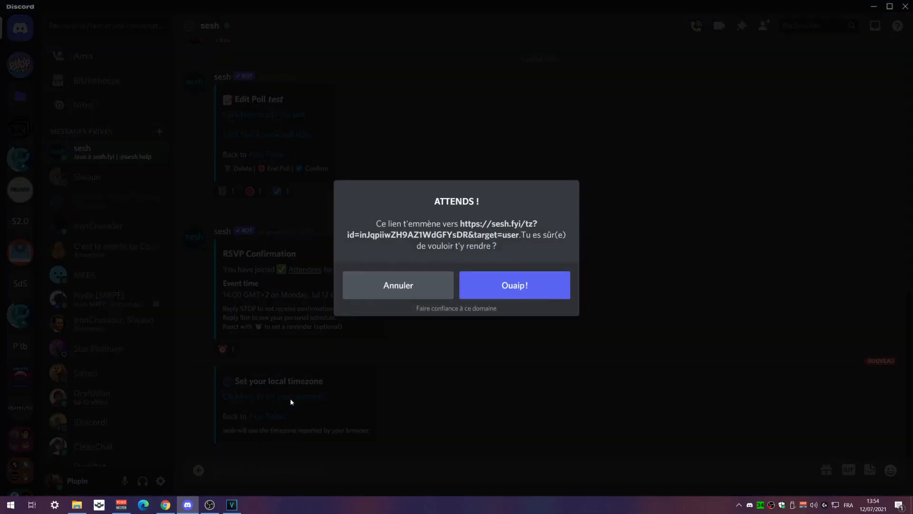
Set the sesh personal timezone to America/Montreal on the map, then return to Discord
click(523, 285)
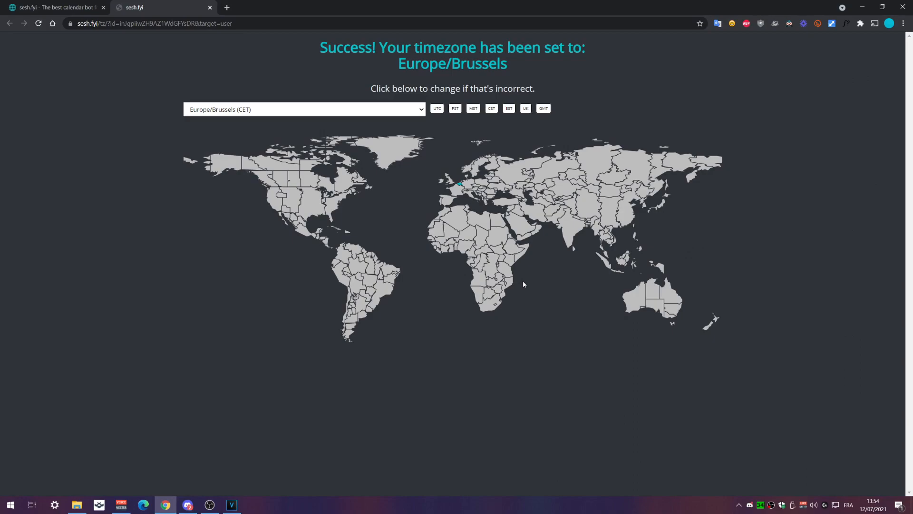
click(347, 180)
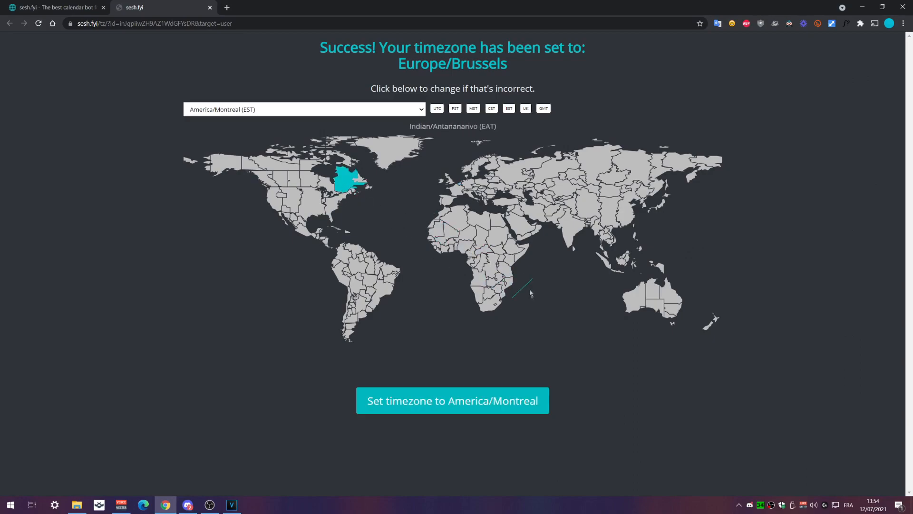
click(491, 398)
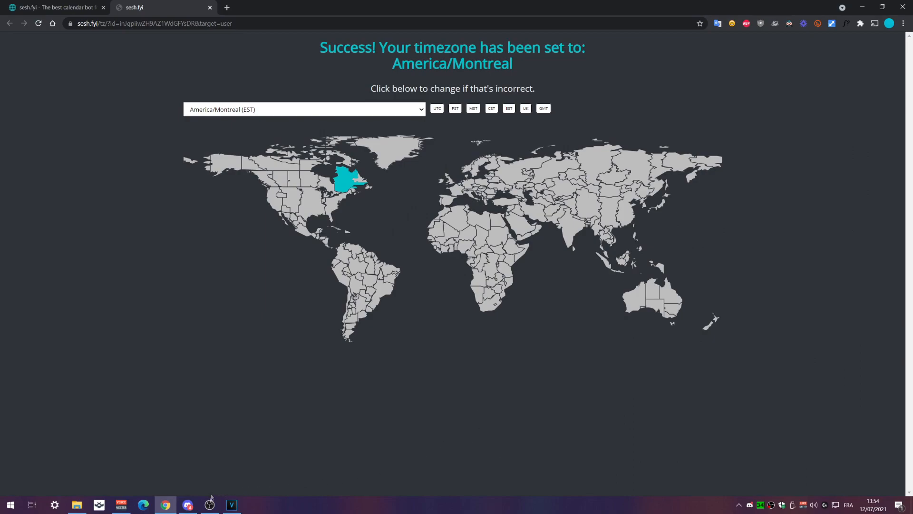
click(188, 504)
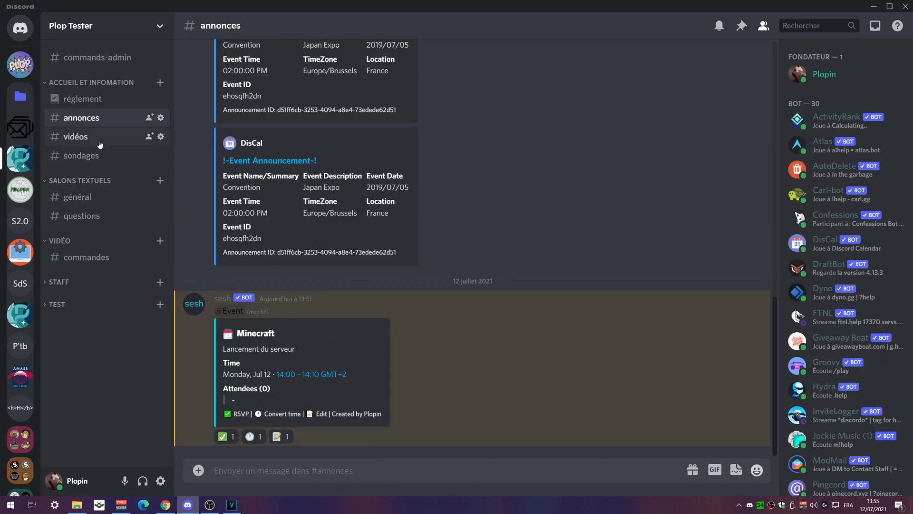
Move between #sondages, #annonces and sesh's DMs to check the converted event time
click(93, 161)
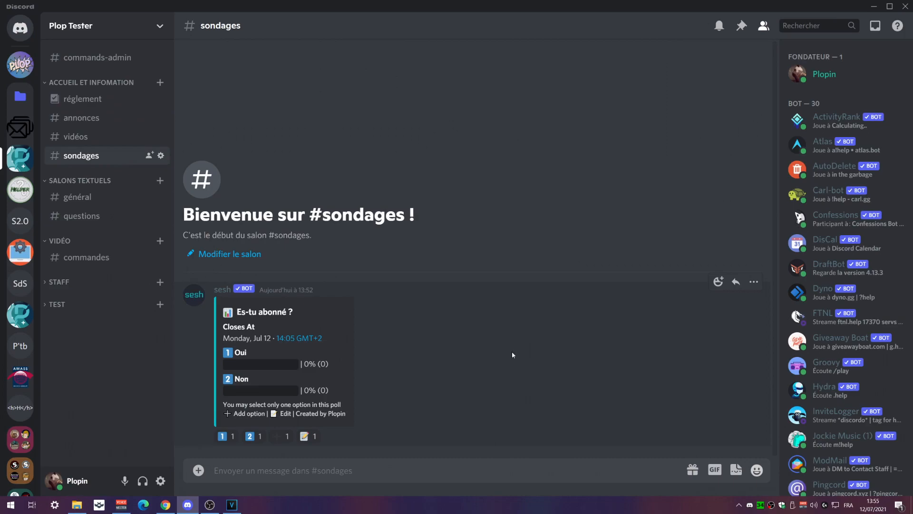
click(85, 117)
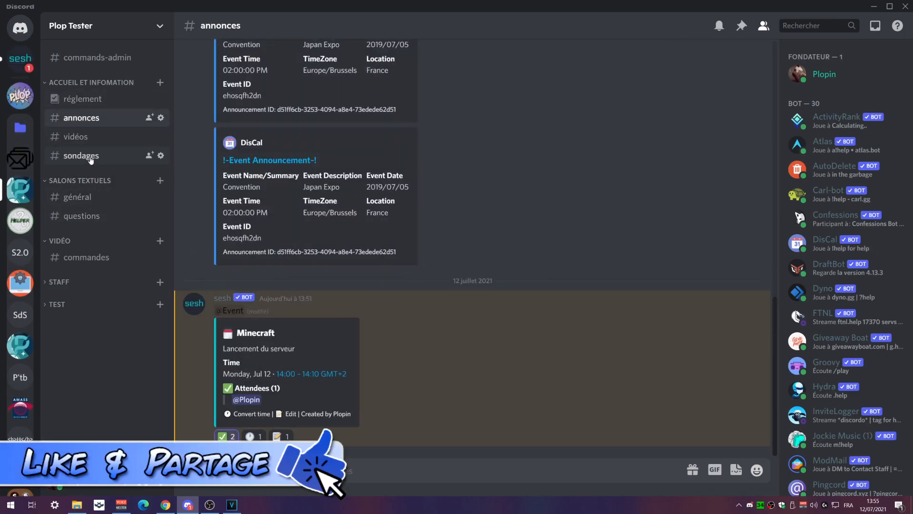
click(91, 159)
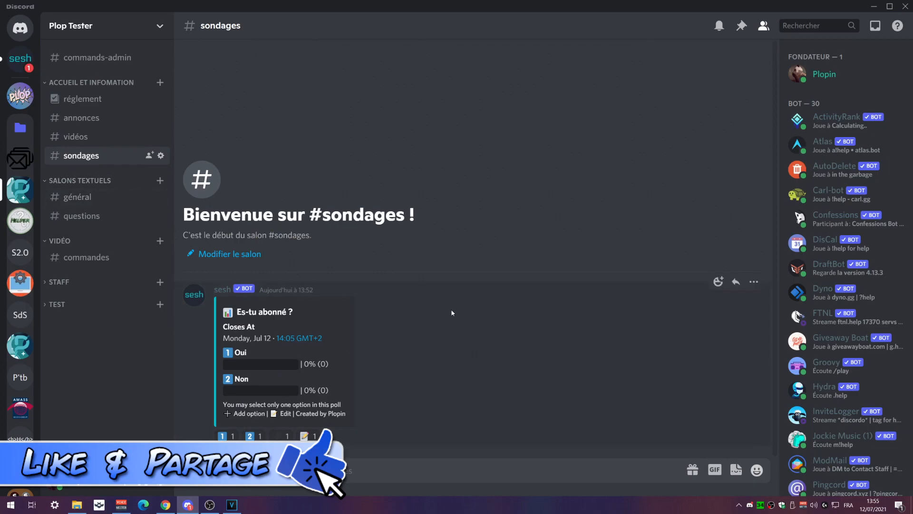
click(20, 58)
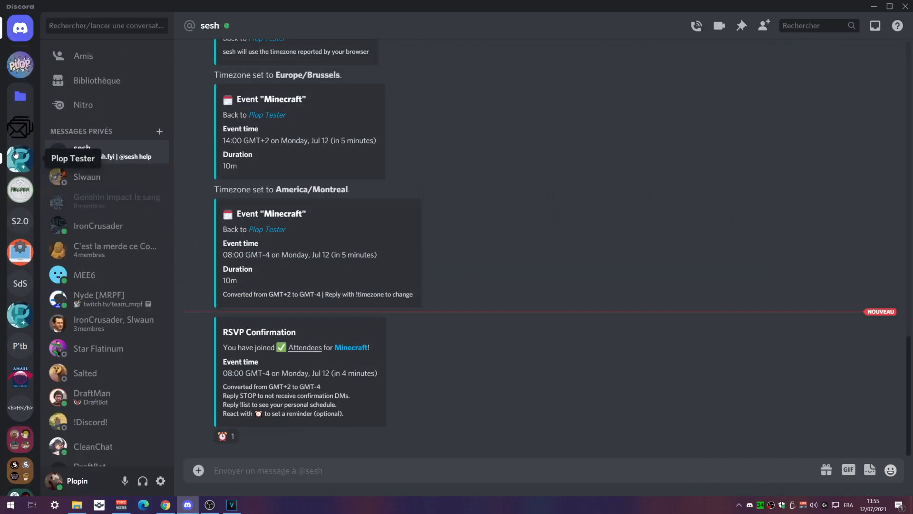
click(16, 155)
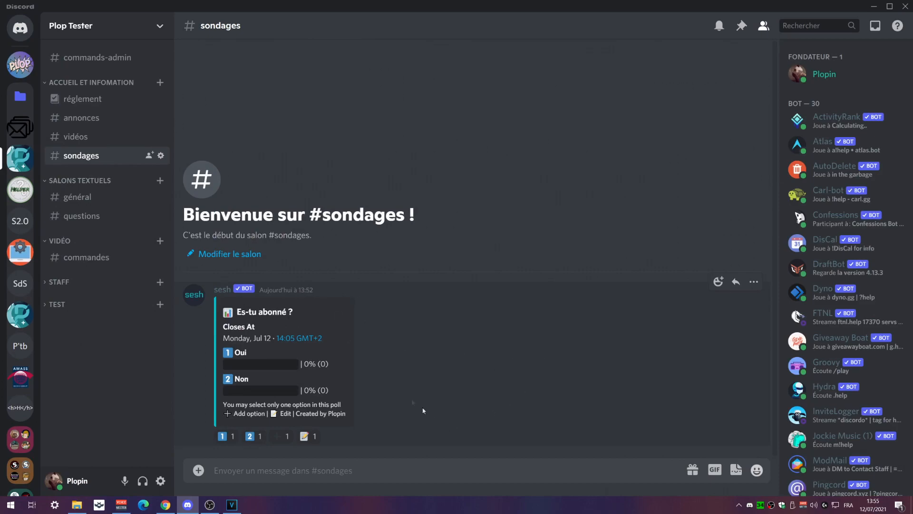
Vote Oui then Non on 'Es-tu abonné ?' and request sesh's Add Poll Option prompt
click(224, 436)
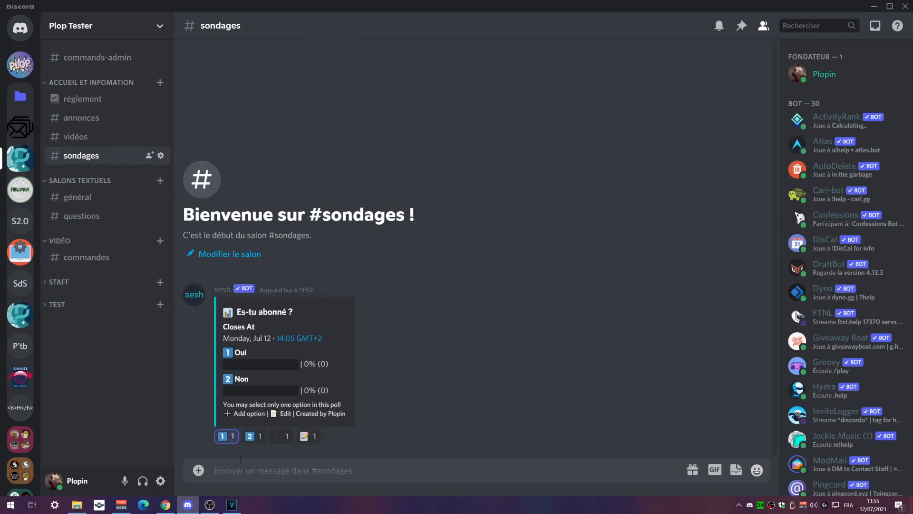
click(253, 437)
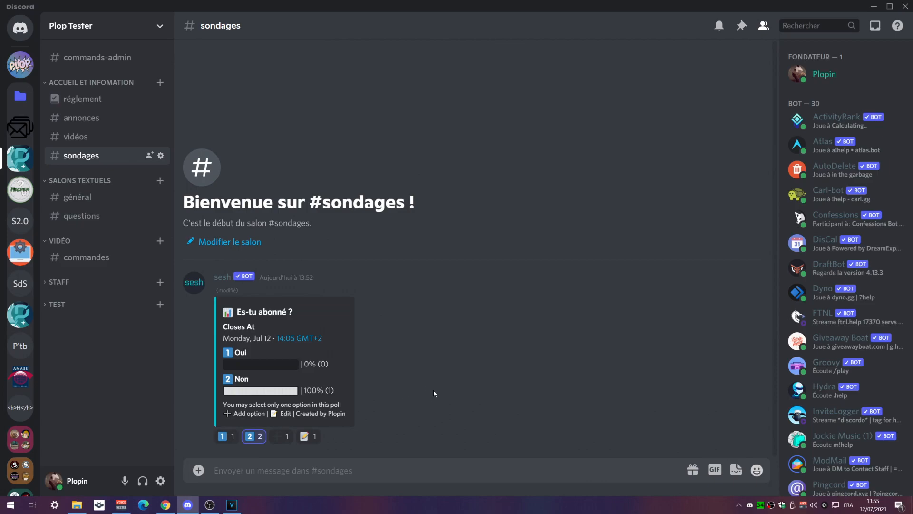
click(284, 436)
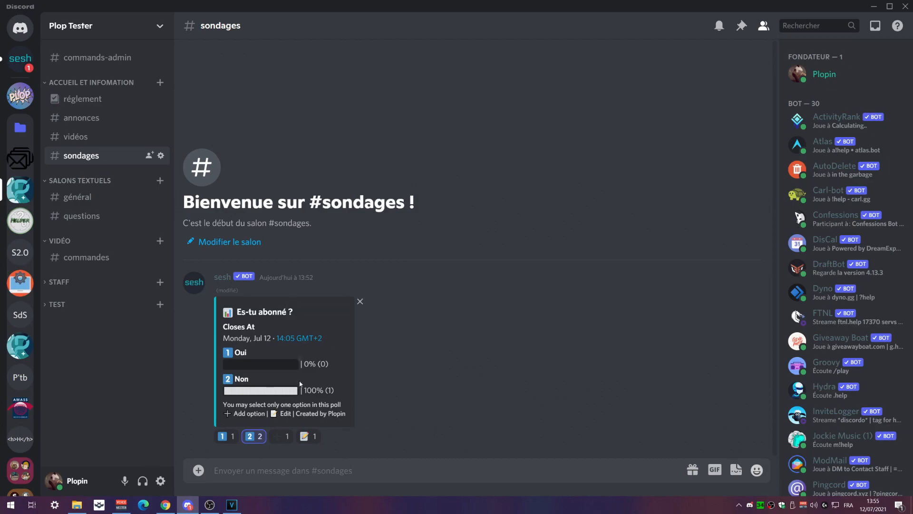
click(20, 59)
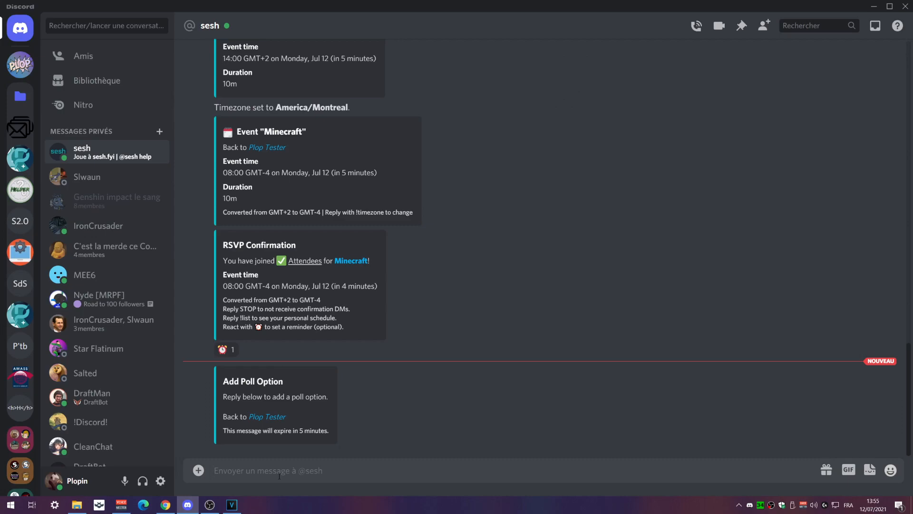
Send 'Je préfère Fuzelll' to sesh as the new poll option
text(Je préfère)
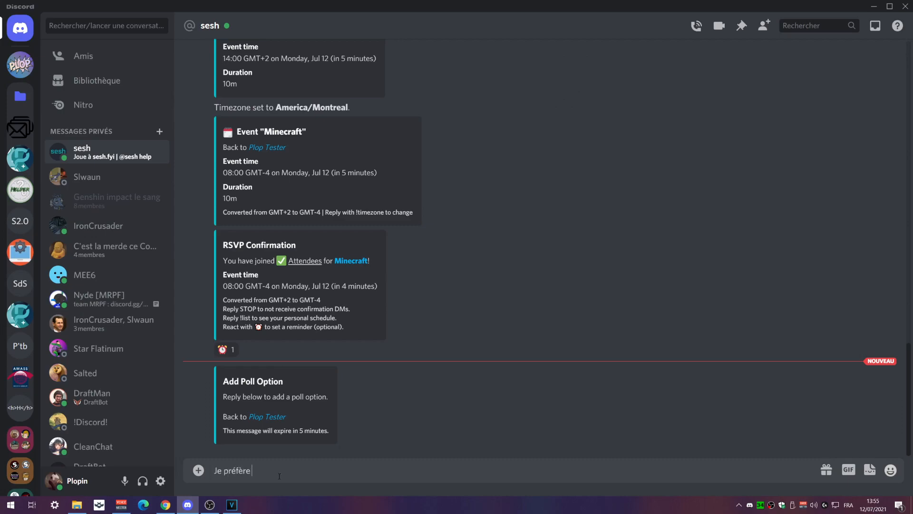
text( Fuzre)
key(BackSpace)
key(BackSpace)
text(elll)
key(Return)
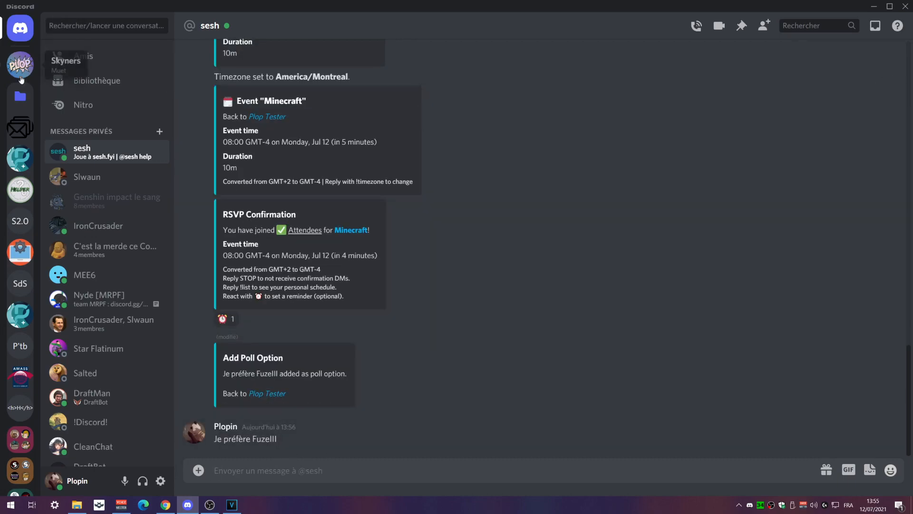
Test voting in #sondages on the new third option, then on Oui
click(20, 158)
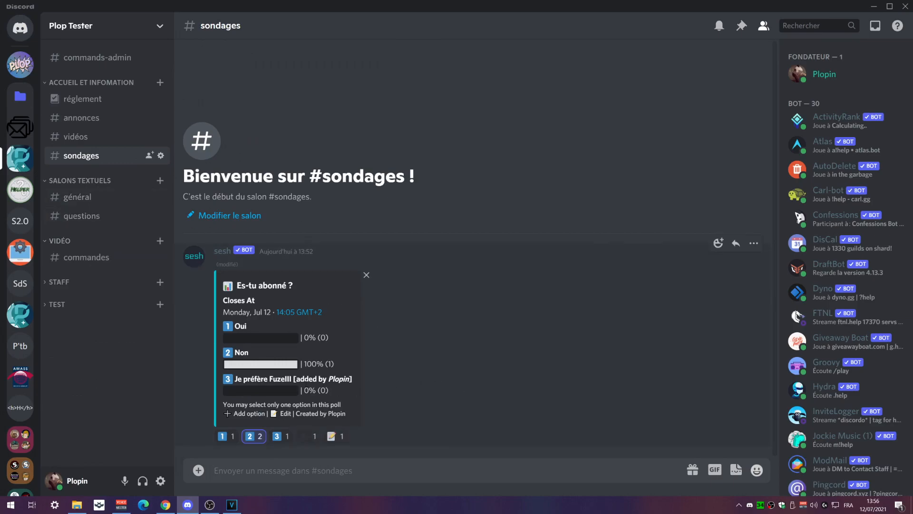
click(279, 436)
click(226, 436)
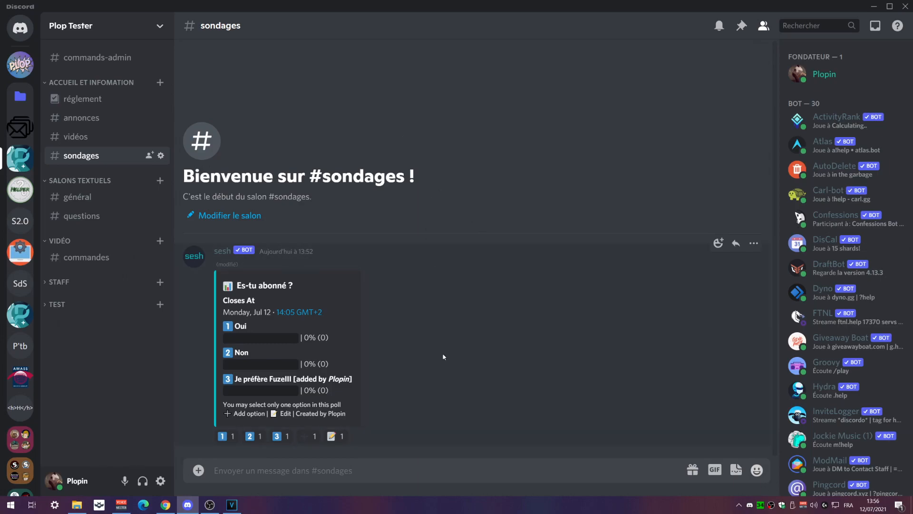
Close the sesh timezone tab in Chrome and scroll back to the top of sesh.fyi
click(166, 504)
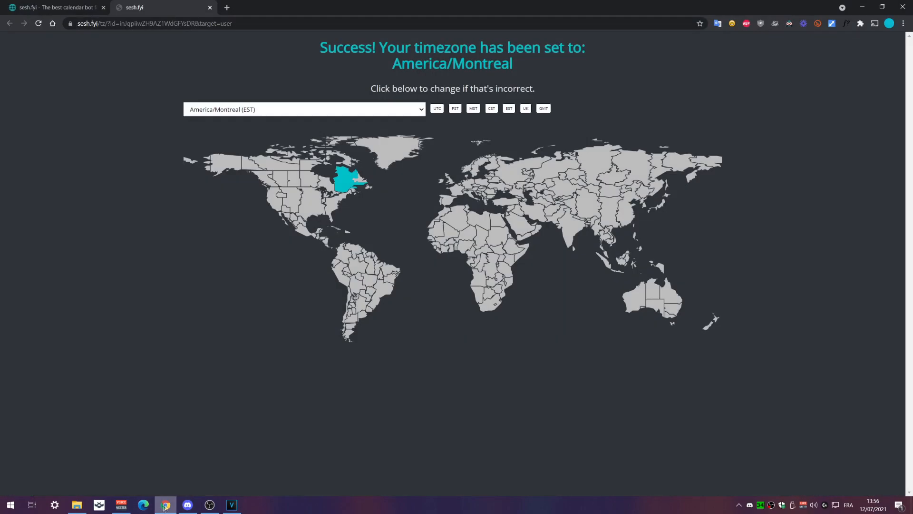
click(210, 7)
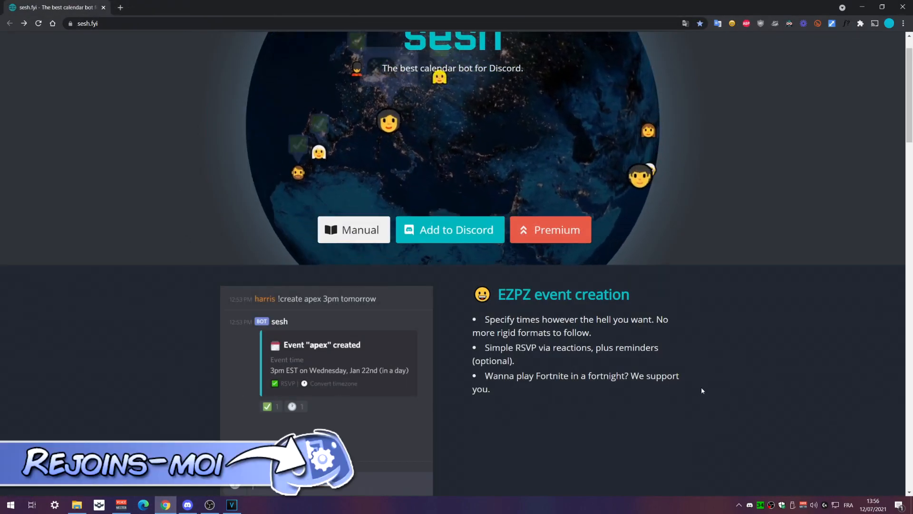
scroll(701, 393, up, 1)
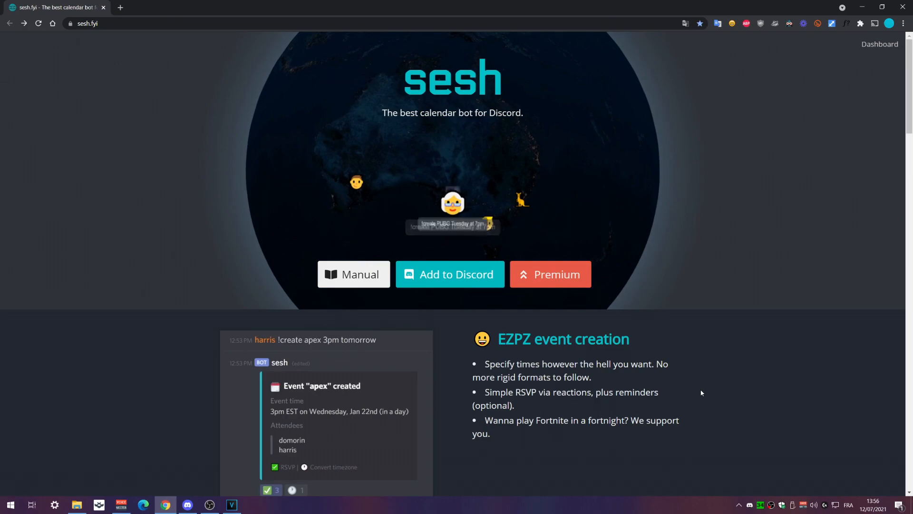
Read through sesh's Help command list and Settings embed in #commandes
click(195, 507)
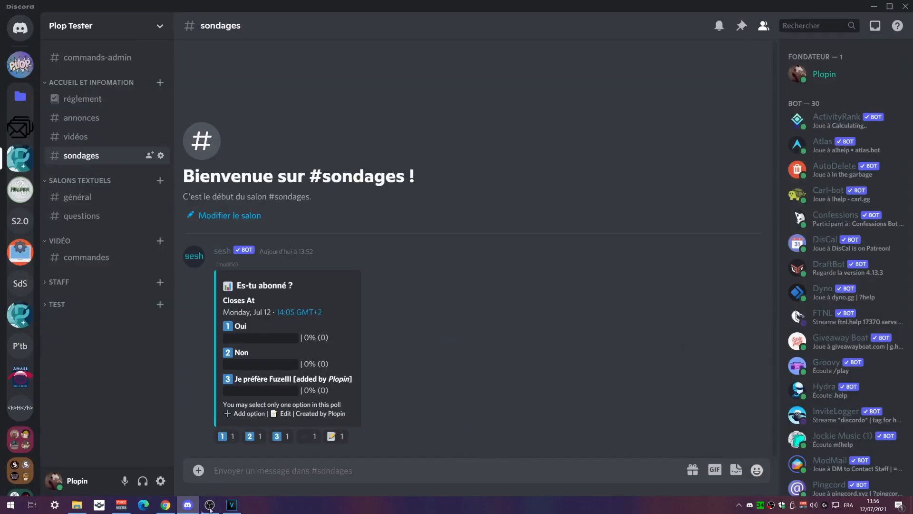
click(90, 257)
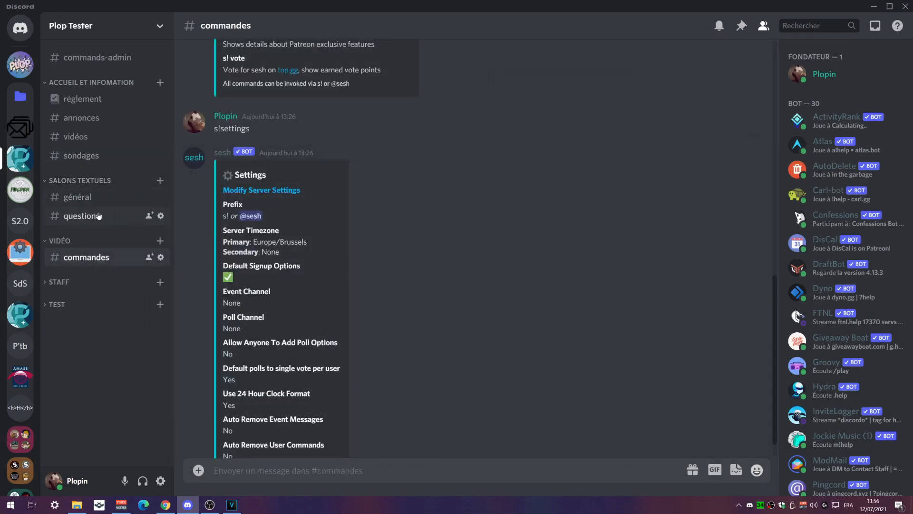
scroll(455, 304, up, 10)
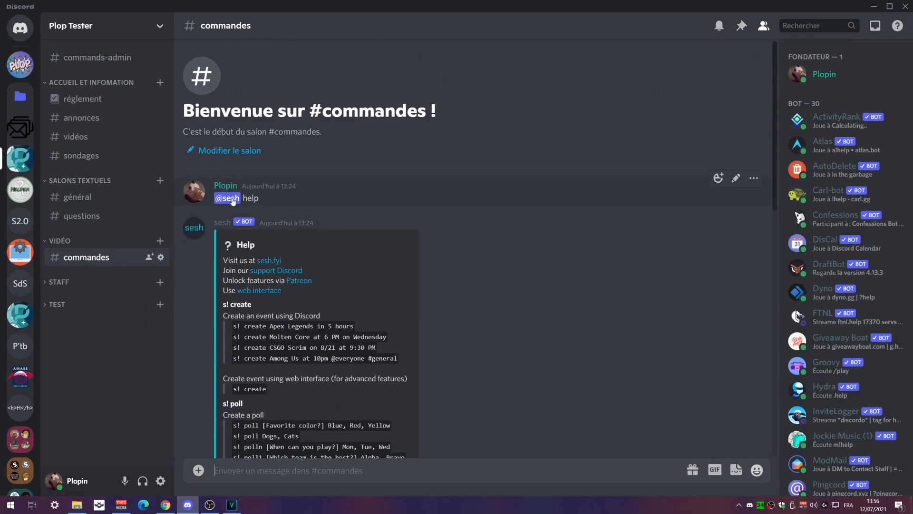
drag(243, 198, 275, 199)
drag(409, 271, 430, 281)
scroll(497, 315, down, 1)
scroll(497, 315, down, 4)
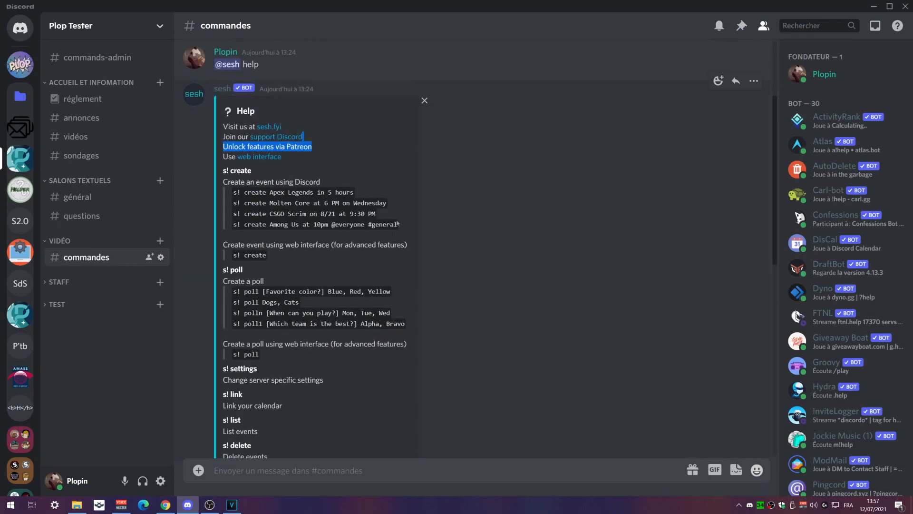
scroll(477, 365, up, 5)
scroll(485, 373, down, 6)
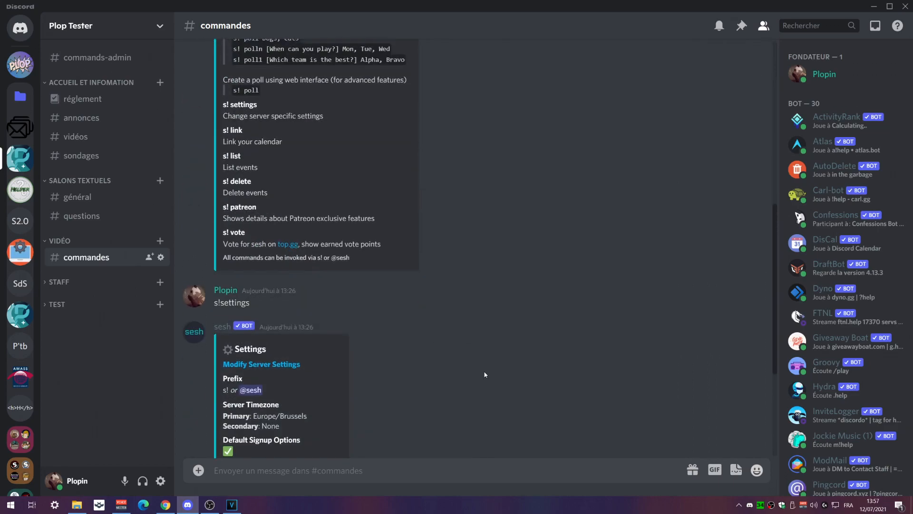
scroll(485, 373, up, 7)
Open the Plop Tester server's Settings from the sesh.fyi dashboard
click(172, 507)
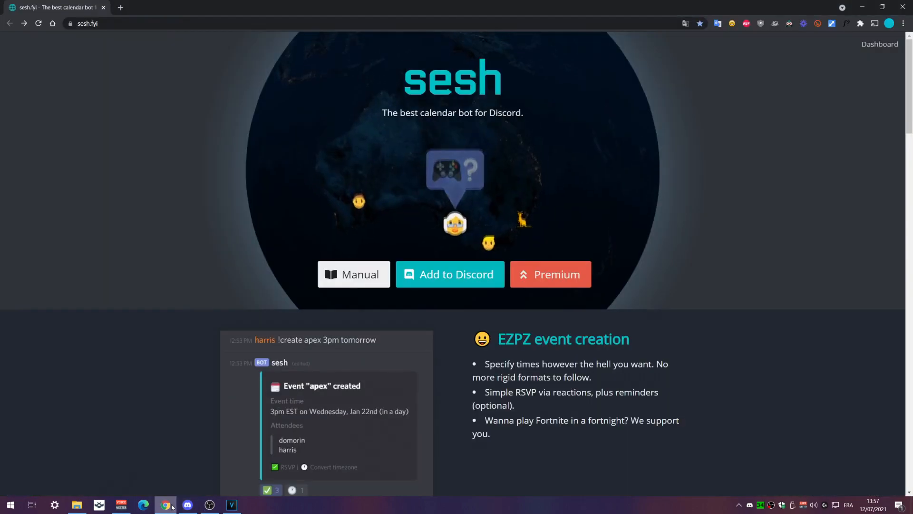
click(880, 44)
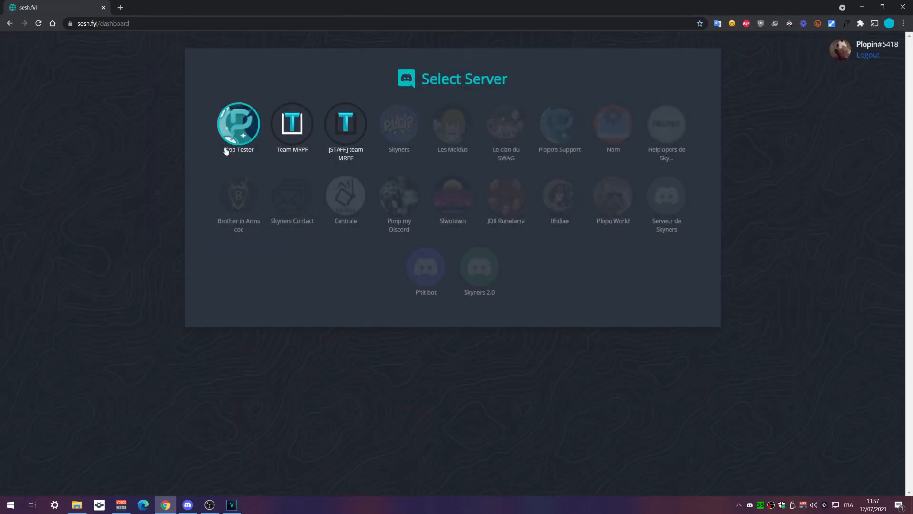
click(238, 126)
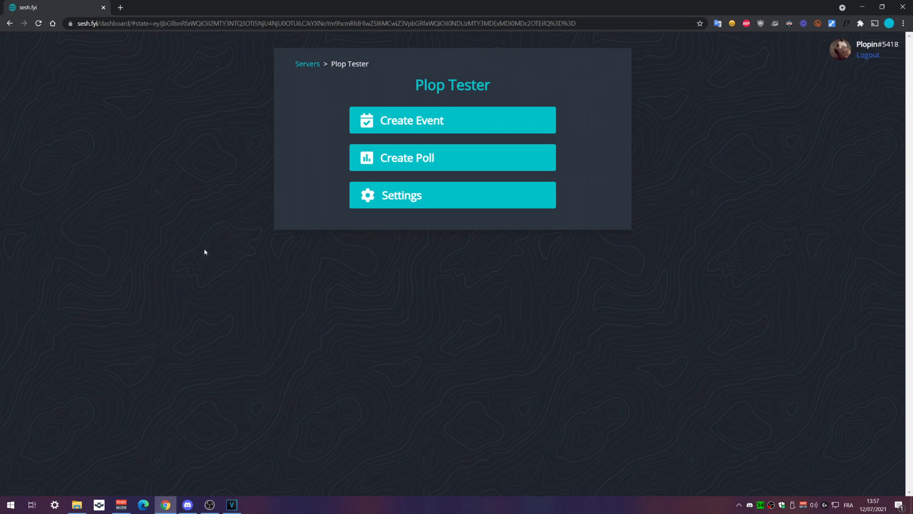
click(400, 197)
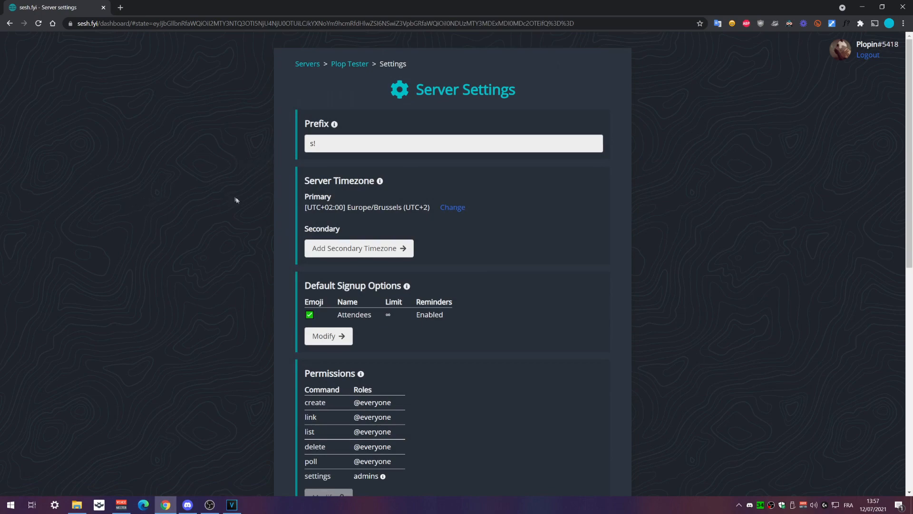
Open the server timezone map and back out, keeping Europe/Brussels
click(454, 213)
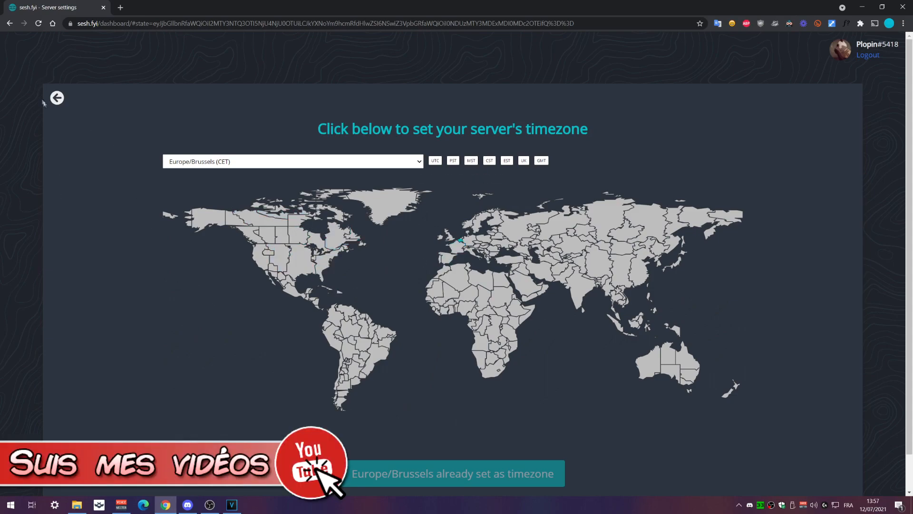
click(57, 98)
scroll(584, 264, down, 2)
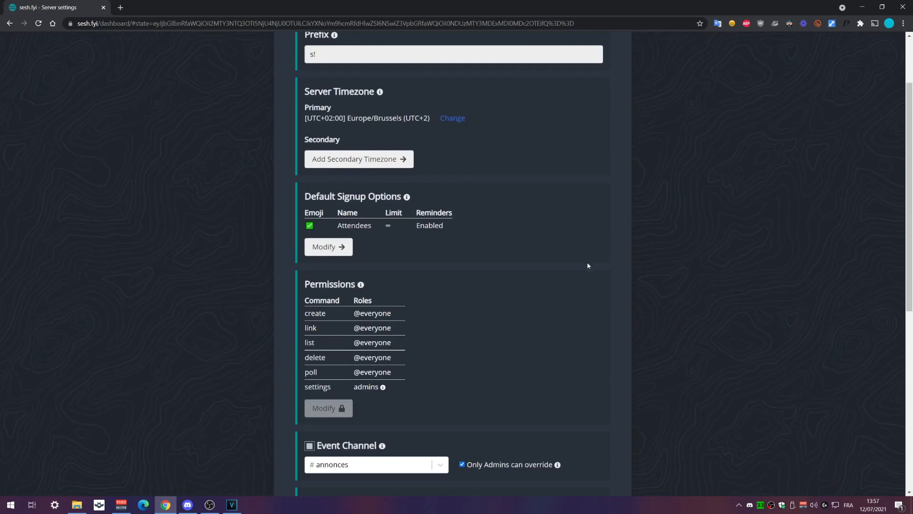
scroll(588, 265, up, 2)
Change the command prefix from s! to s. and save the settings
click(335, 145)
key(BackSpace)
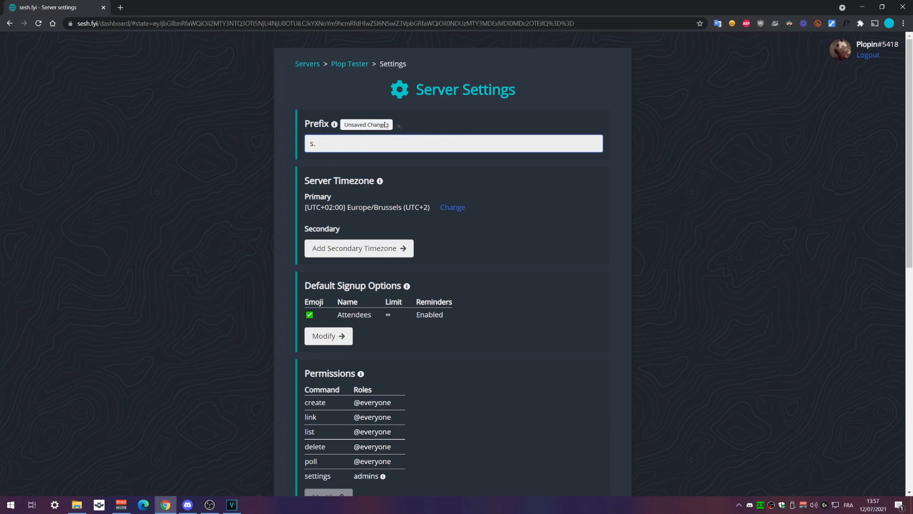
scroll(652, 199, down, 10)
click(339, 446)
scroll(695, 275, up, 10)
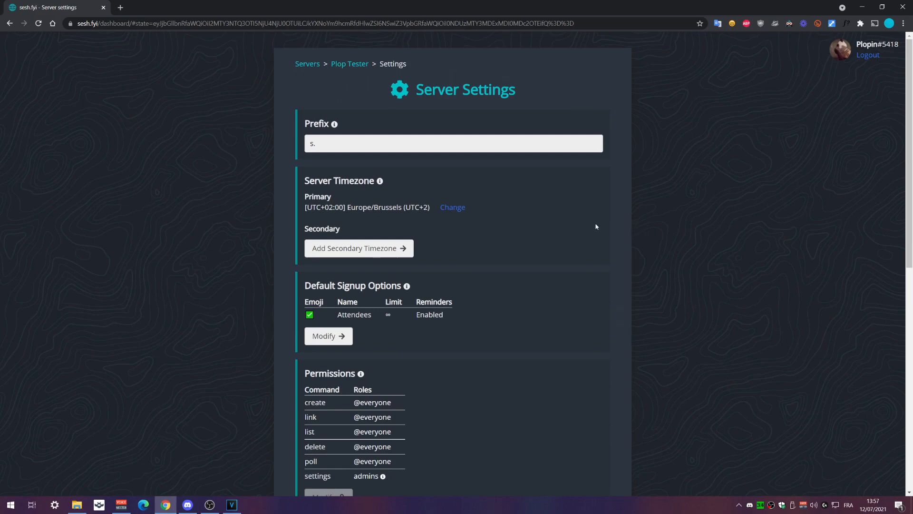
scroll(601, 258, down, 1)
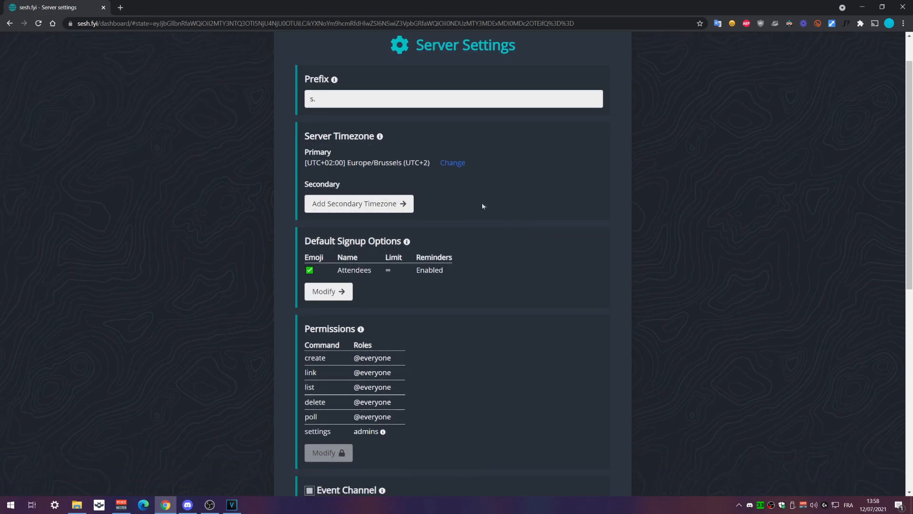
click(326, 296)
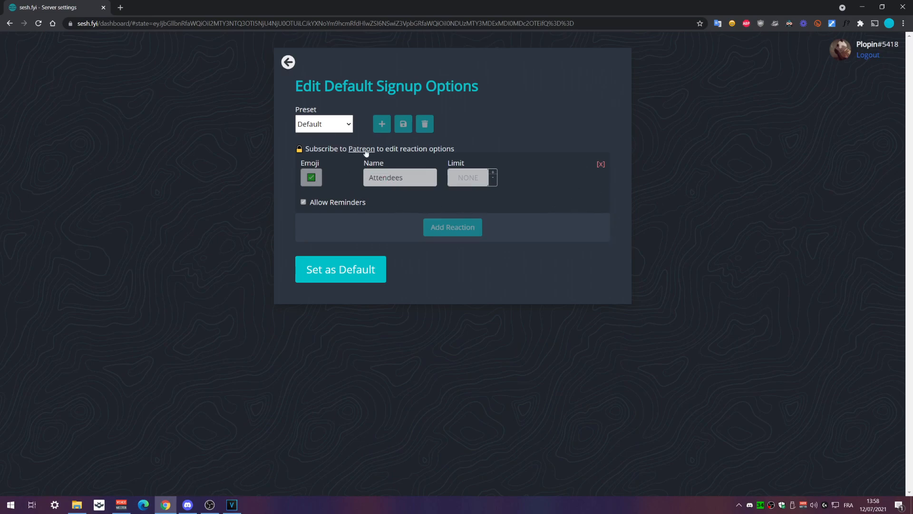
click(288, 62)
scroll(597, 237, down, 4)
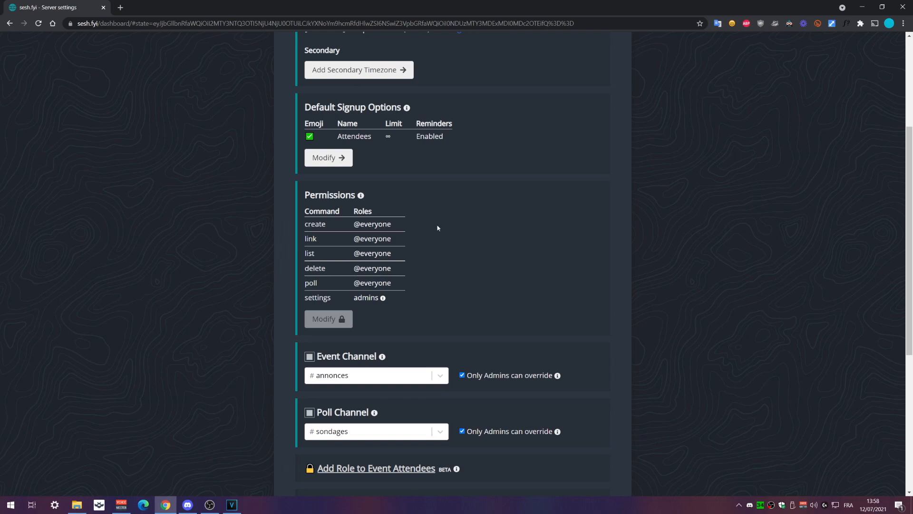
scroll(449, 247, down, 2)
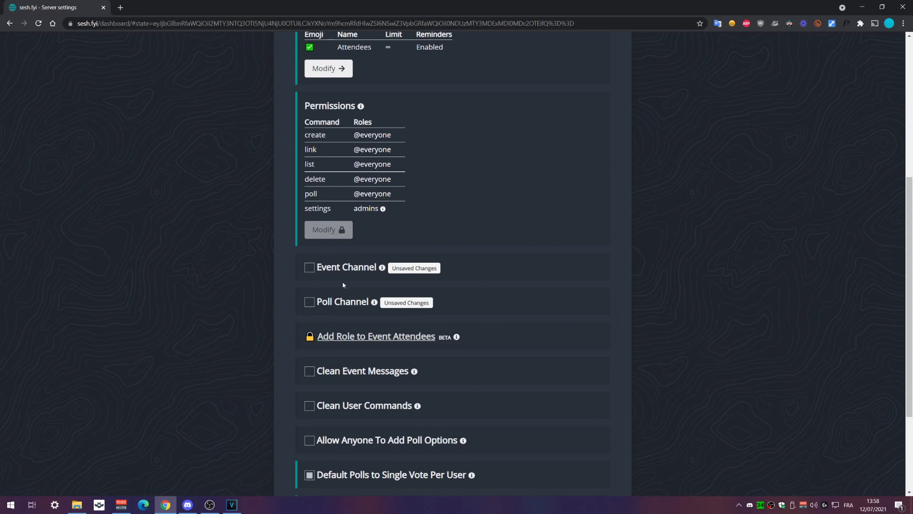
click(309, 268)
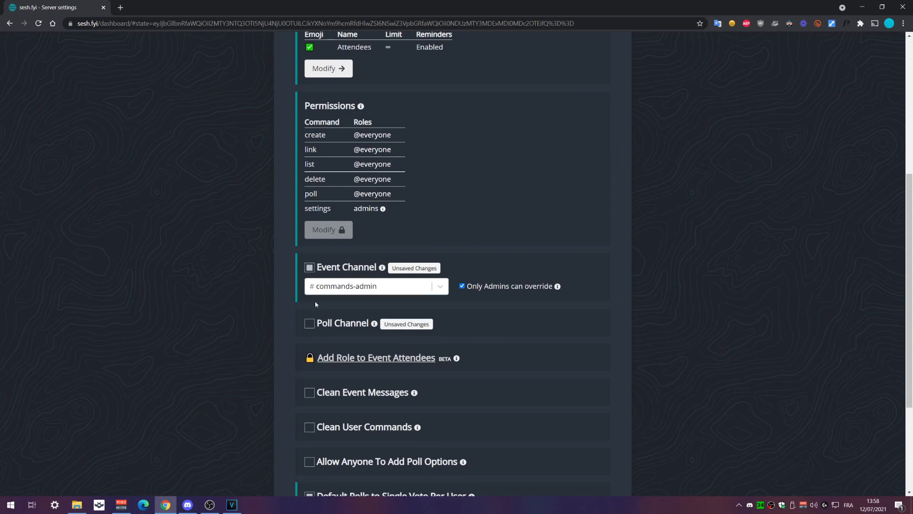
click(309, 323)
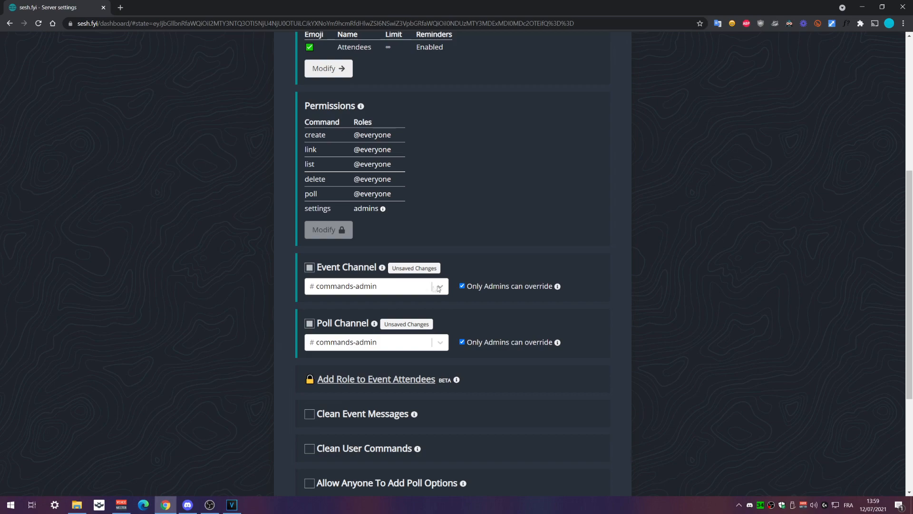
click(423, 289)
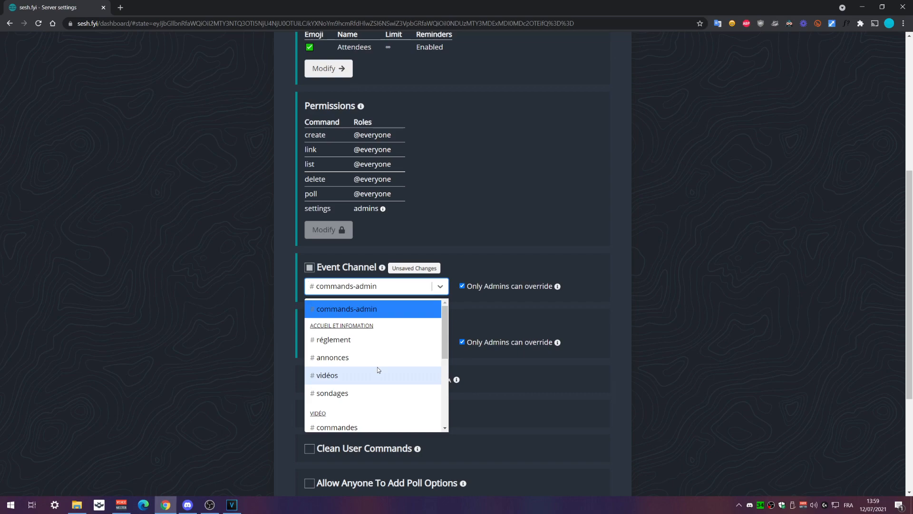
click(668, 326)
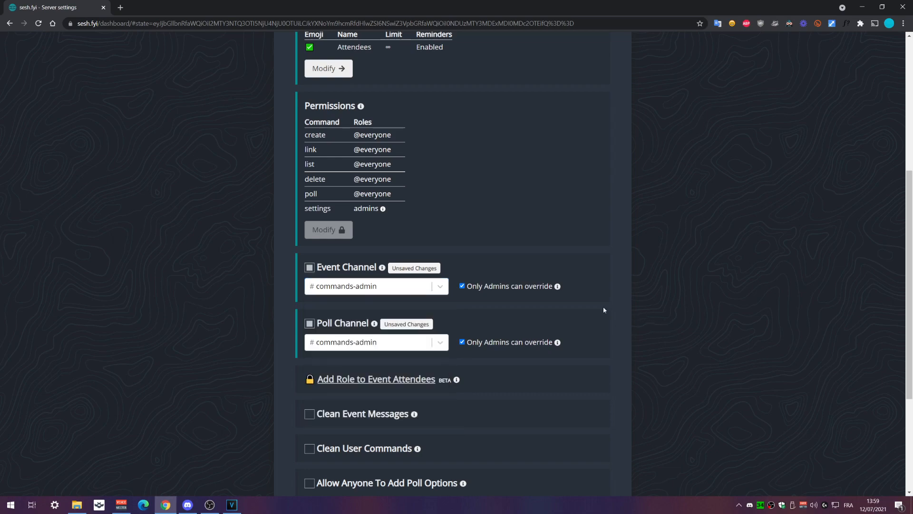
click(343, 286)
click(360, 367)
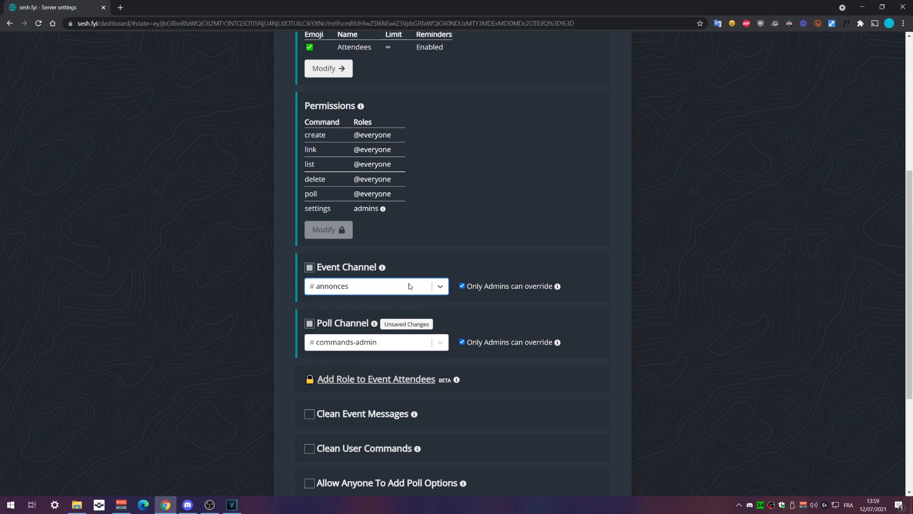
click(371, 343)
click(346, 448)
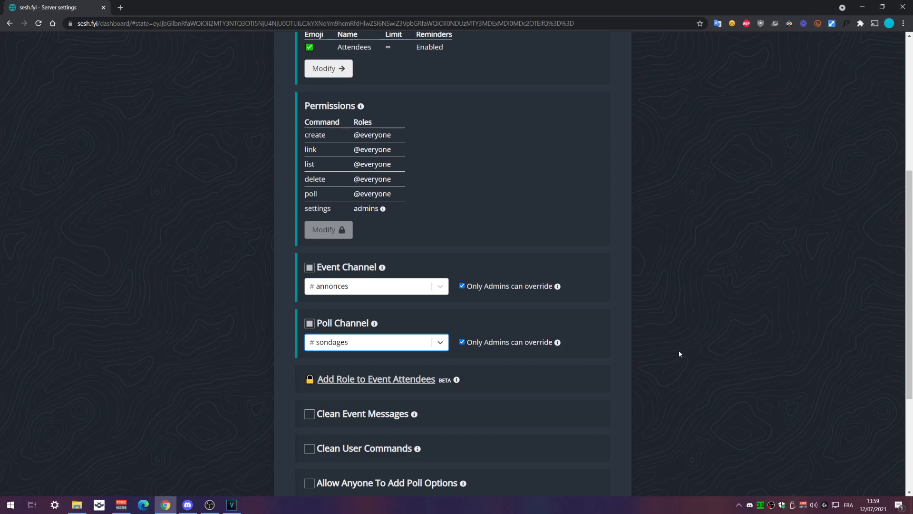
Try toggling Clean Event Messages and Clean User Commands on and back off
mouse_move(486, 286)
mouse_move(548, 291)
scroll(663, 323, down, 3)
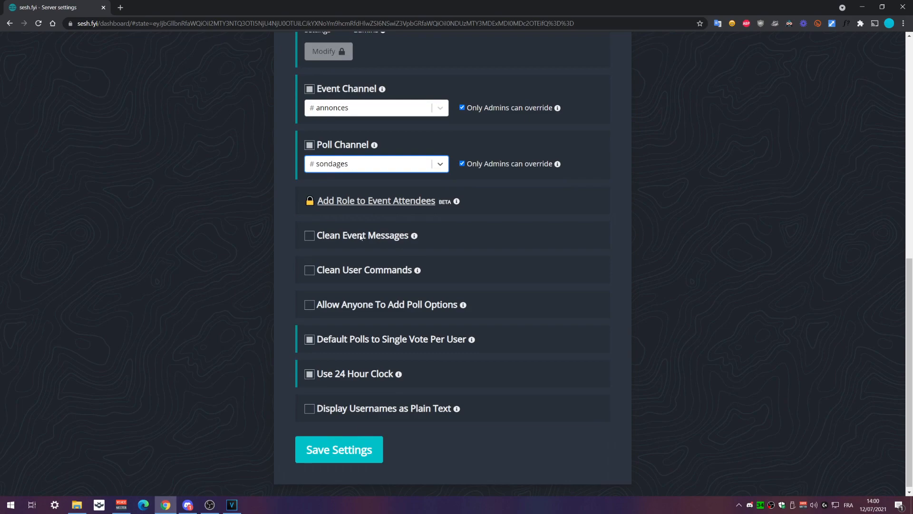
click(310, 236)
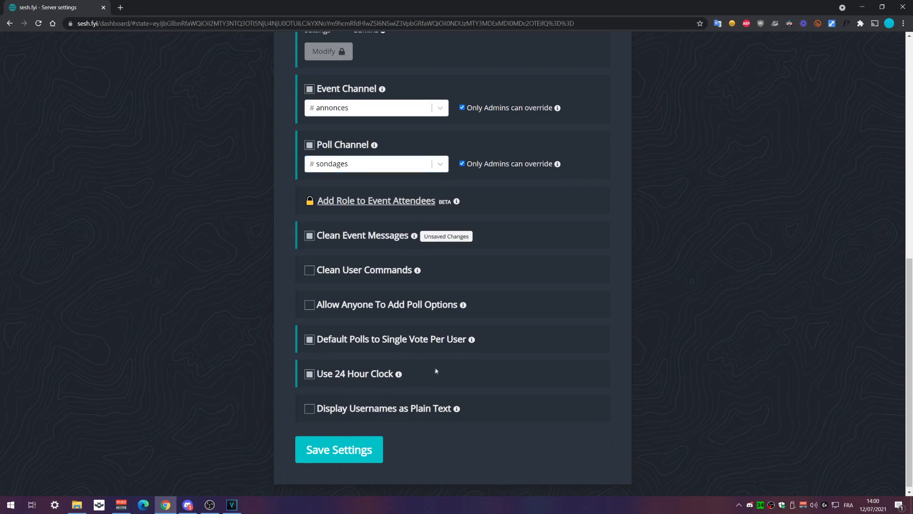
click(310, 234)
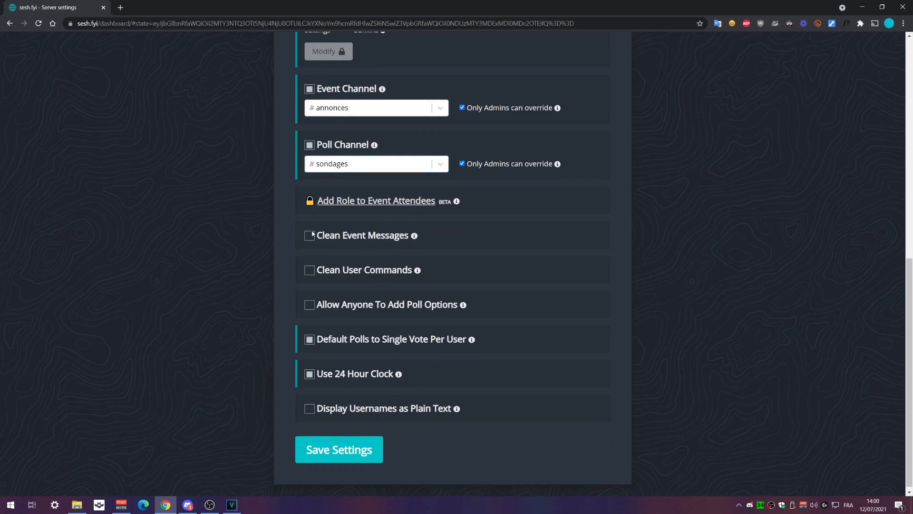
click(310, 270)
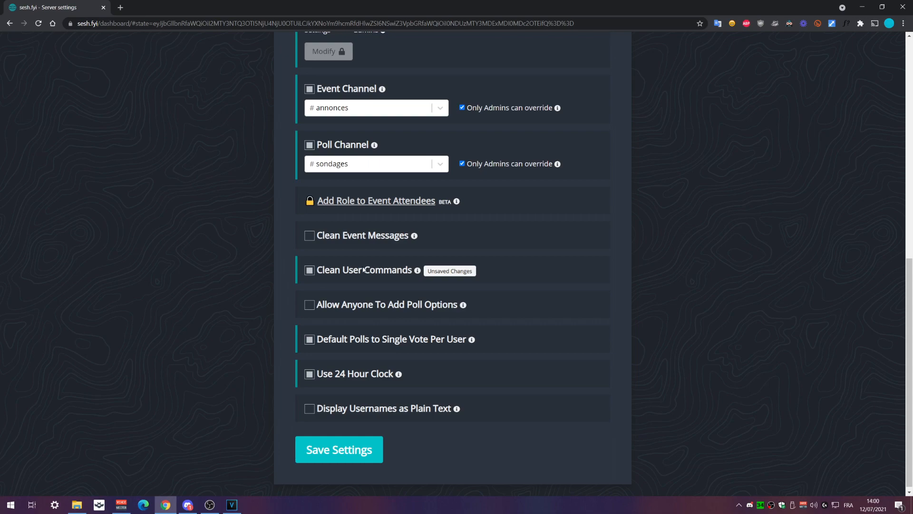
click(309, 270)
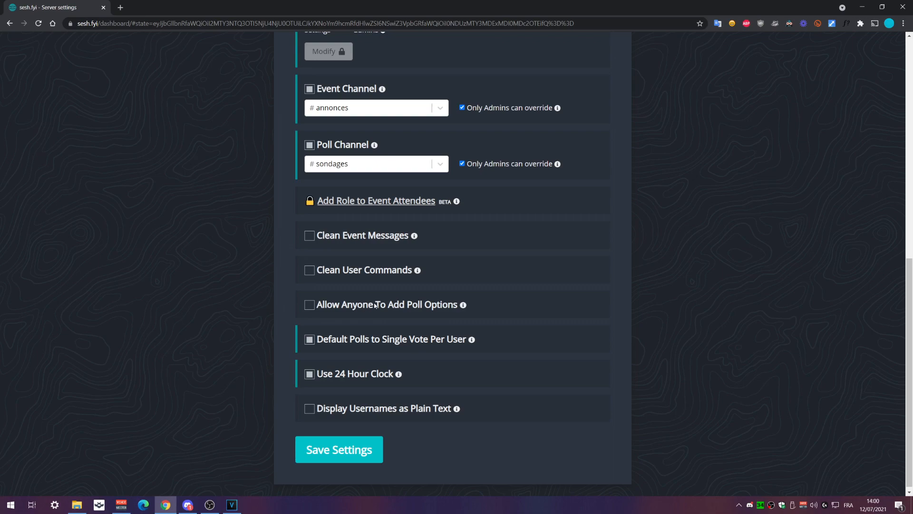
Review the remaining server settings options and save them
scroll(414, 325, down, 1)
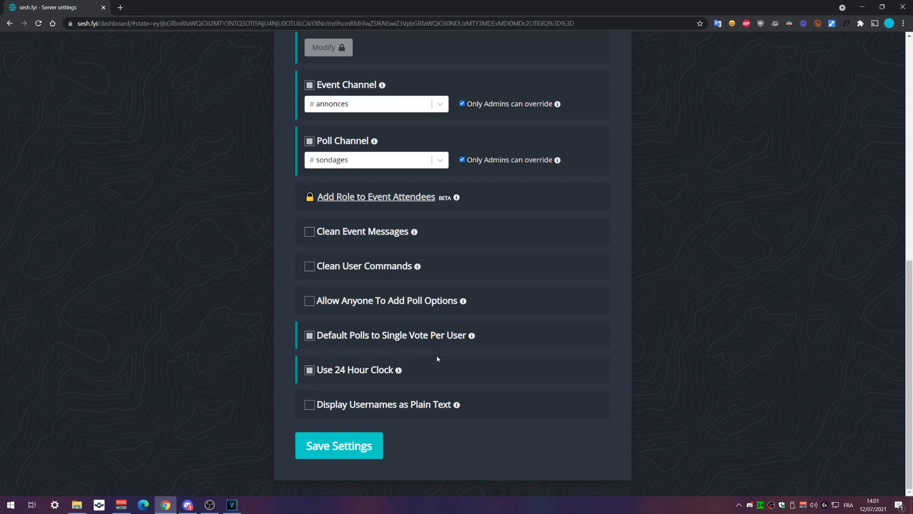
mouse_move(401, 375)
mouse_move(457, 406)
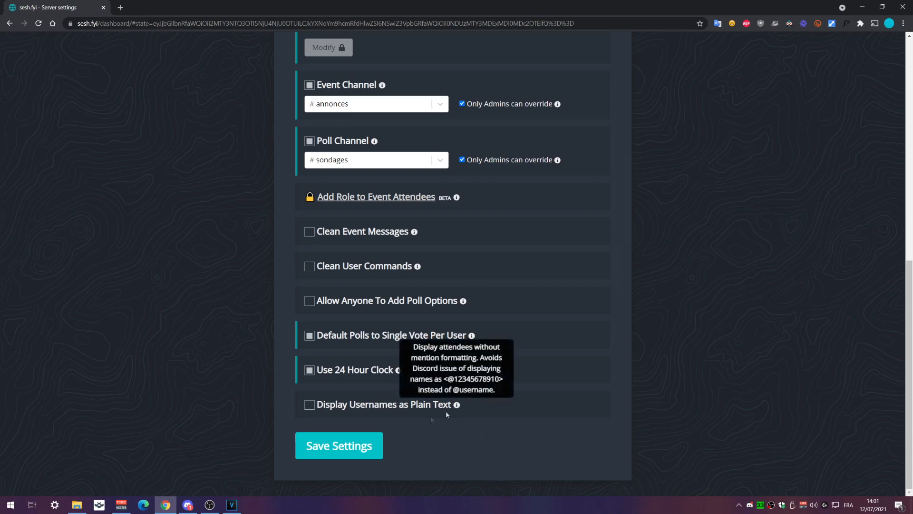
scroll(595, 426, up, 7)
scroll(608, 423, up, 3)
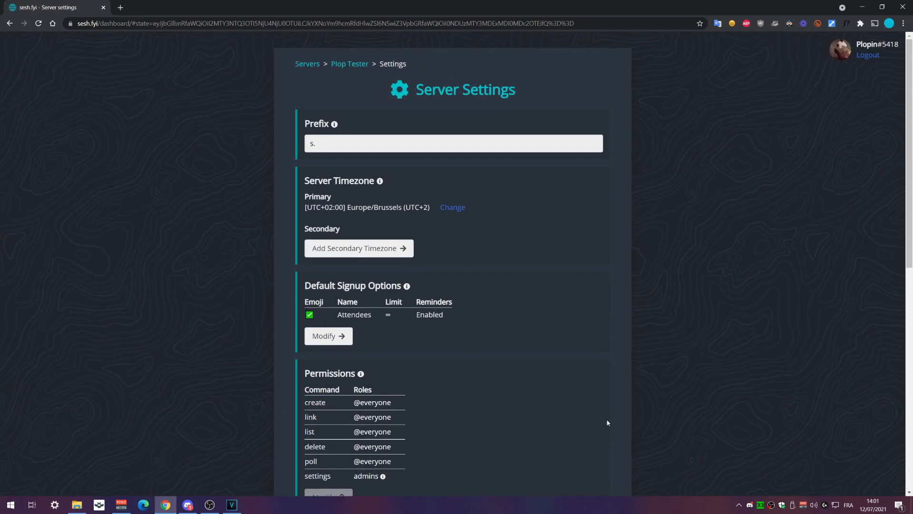
scroll(607, 424, down, 9)
click(327, 459)
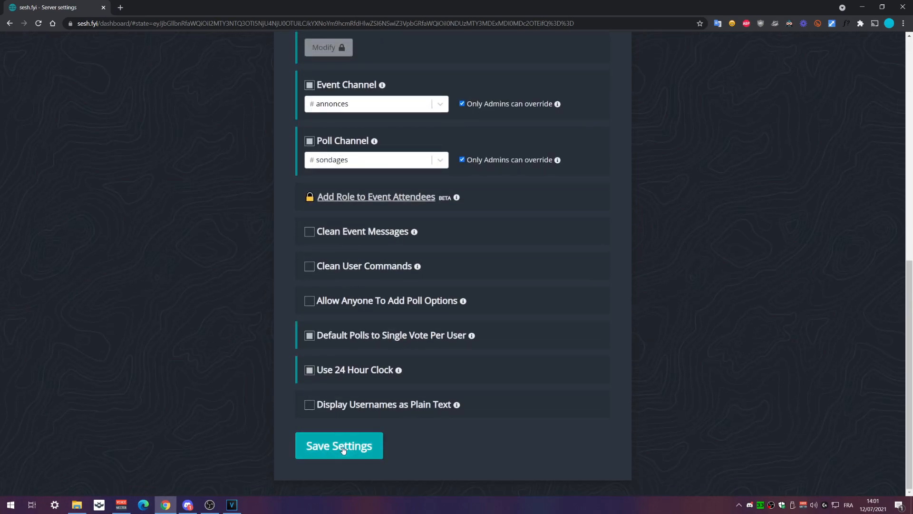
Enable Clean Event Messages and Clean User Commands, save, and return to the Plop Tester page
click(309, 232)
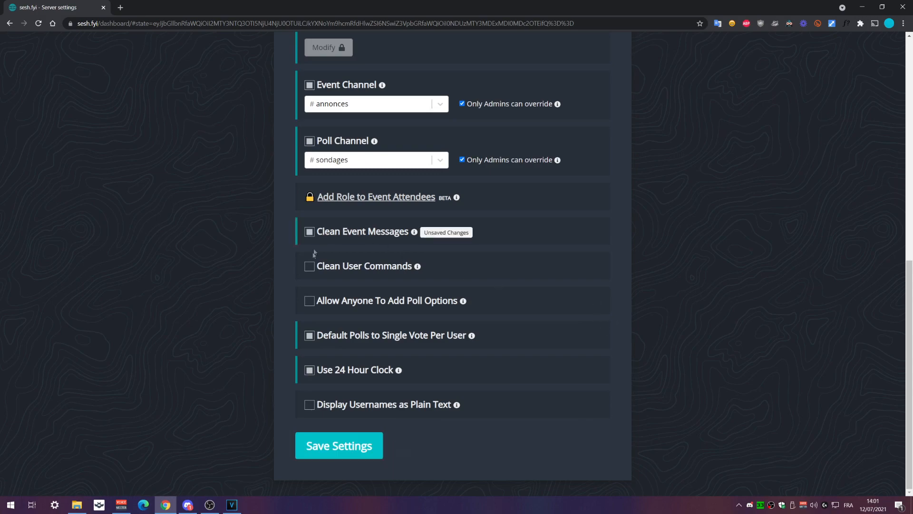
click(310, 266)
click(351, 435)
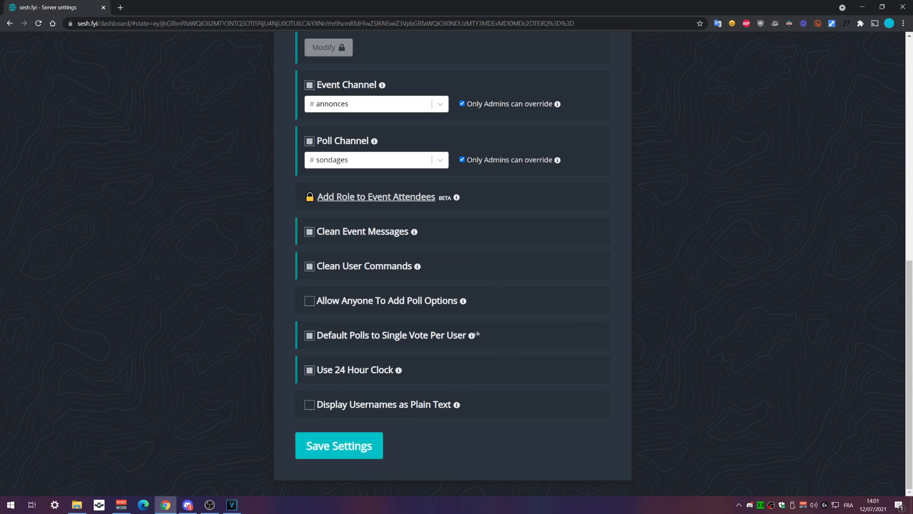
scroll(692, 325, up, 10)
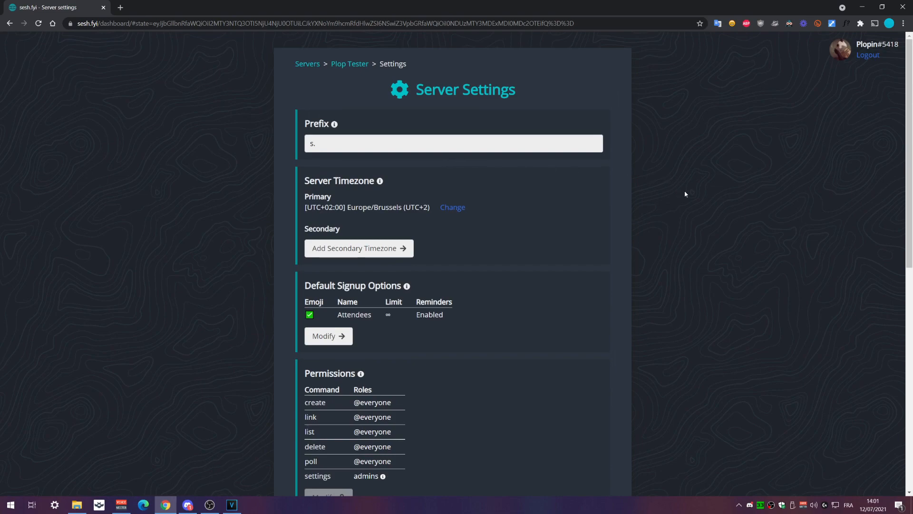
click(352, 64)
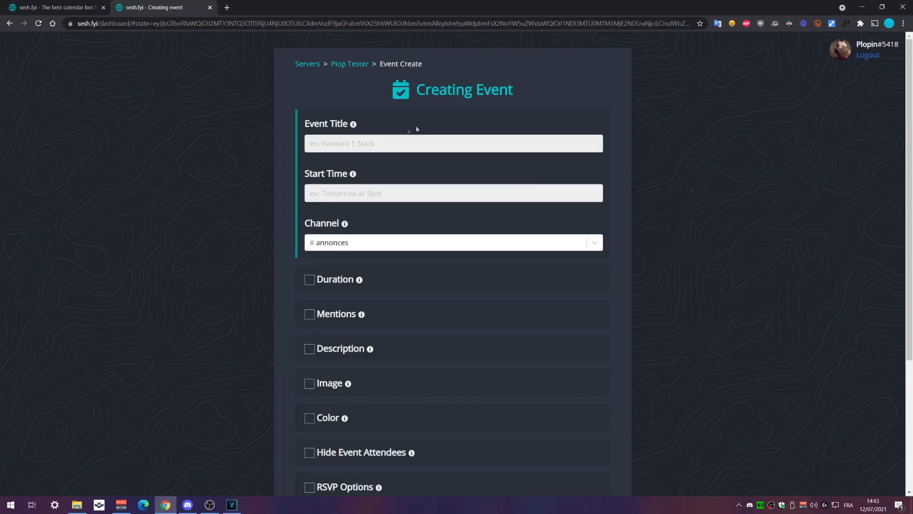
Create a new event titled 'Apex' with start time 'à 16h'
click(387, 143)
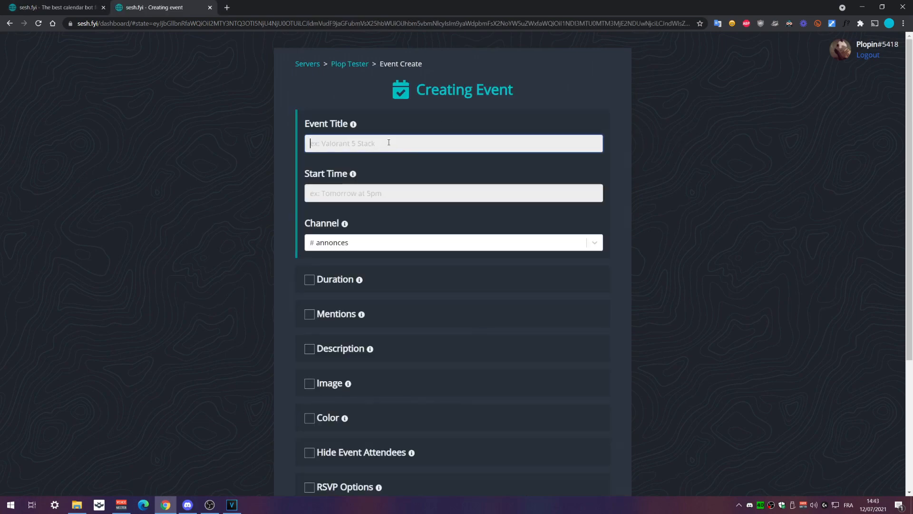
text(Apex)
click(378, 189)
text(à )
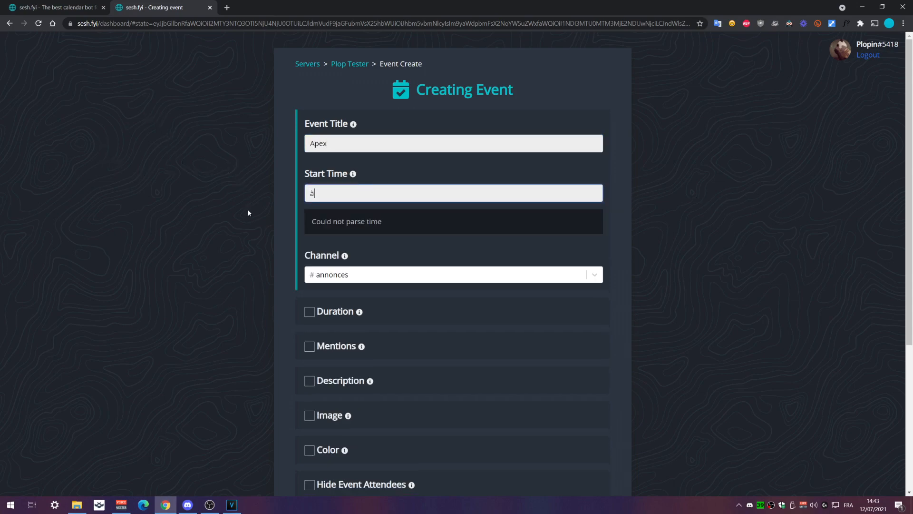
text(16h)
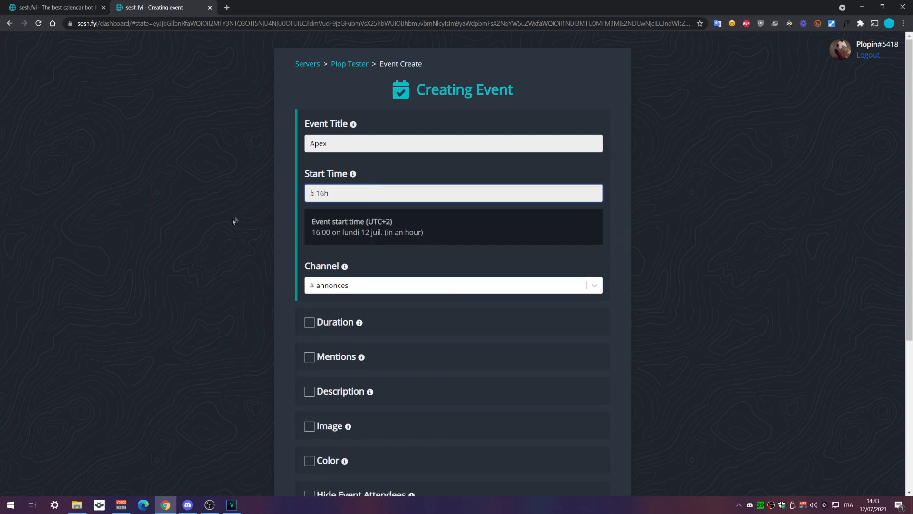
Check the parsed start time and date preview, and remove the leading 'à' from the start time
drag(312, 232, 409, 232)
click(409, 233)
drag(344, 232, 383, 233)
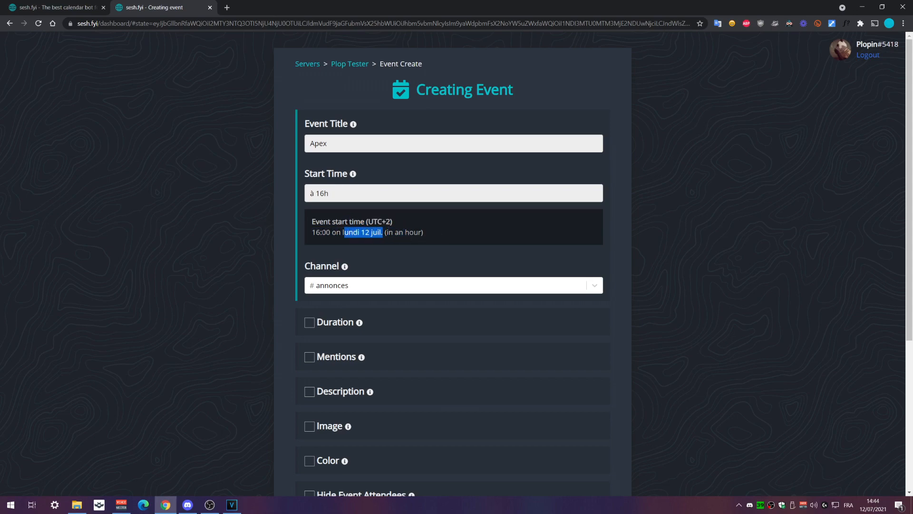
drag(316, 232, 327, 232)
click(328, 232)
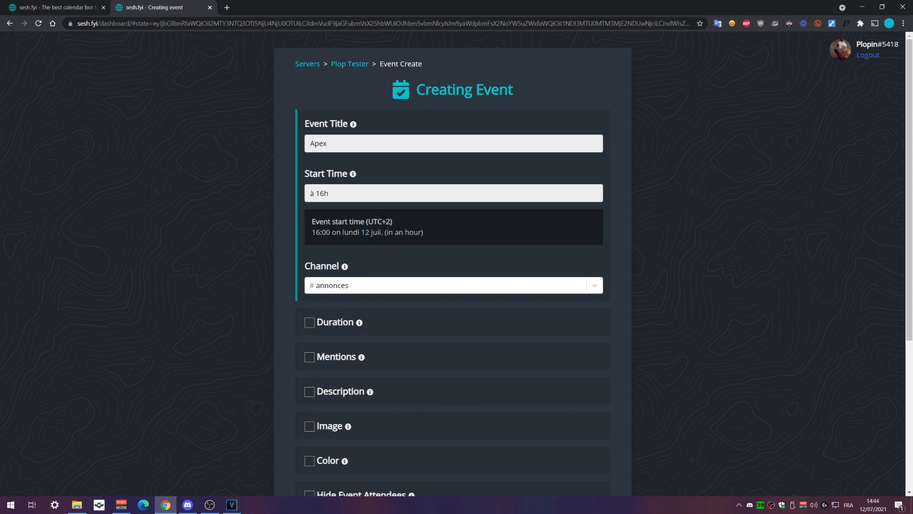
double_click(316, 195)
key(BackSpace)
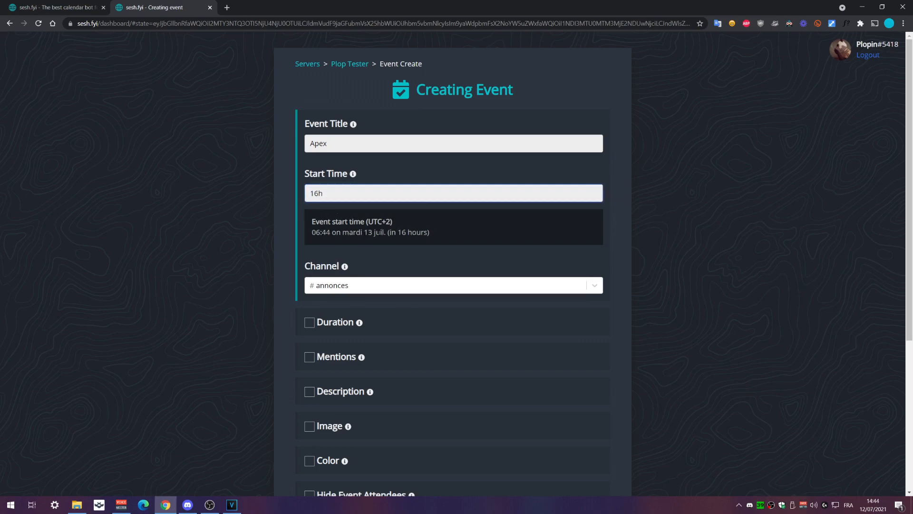
drag(402, 232, 421, 232)
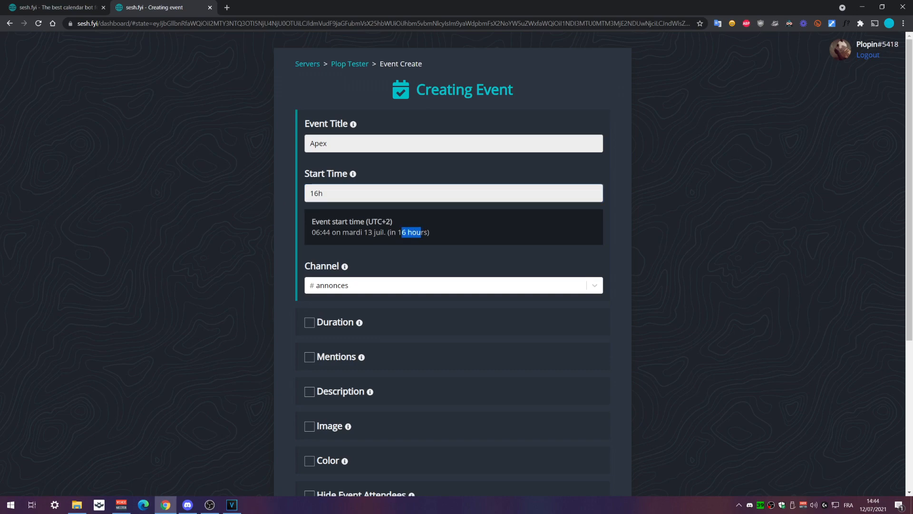
click(311, 193)
Test 'à demain', 'tomorrow', 'mardi' and 'tuesday' as start times, then settle on 'à 16h'
text(à )
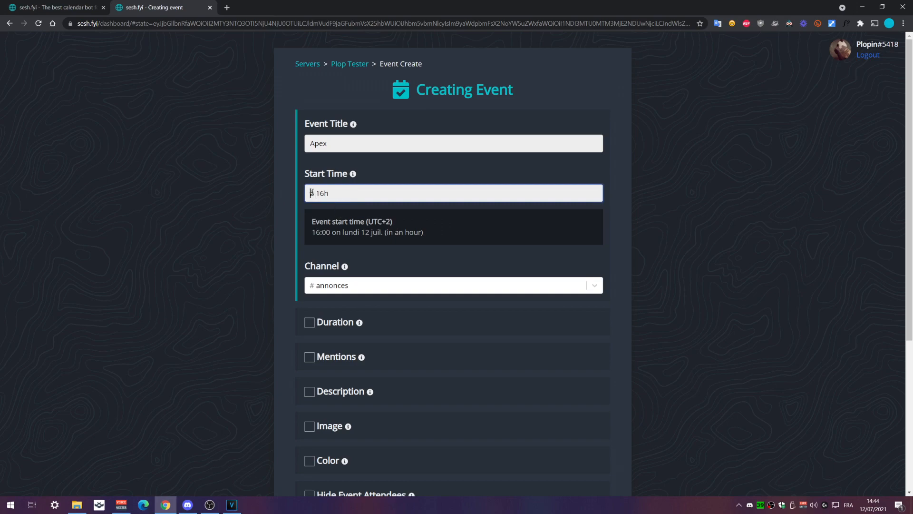
text(demain)
drag(336, 193, 268, 207)
text(tomorrow)
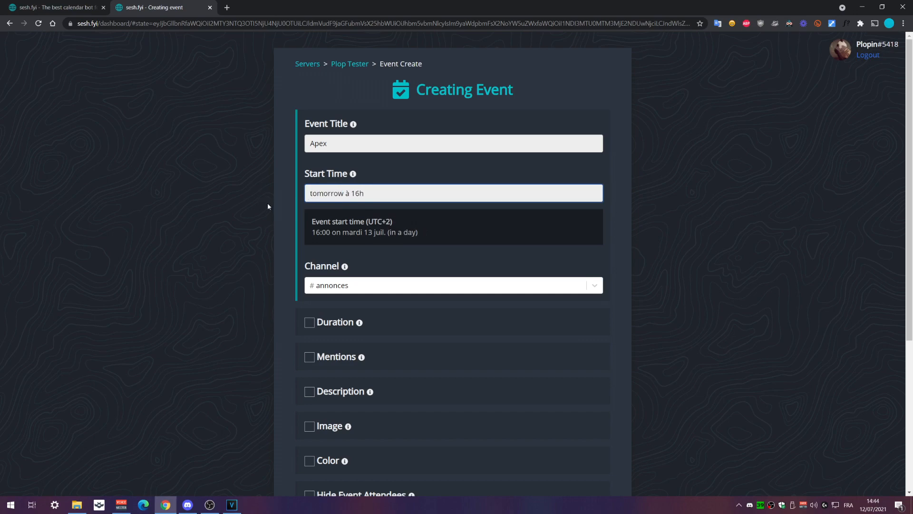
double_click(337, 193)
key(BackSpace)
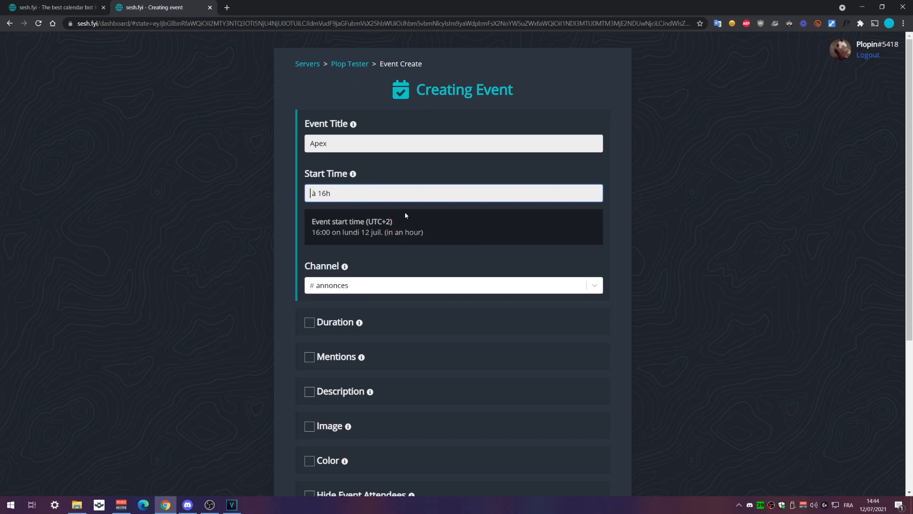
text(mardi)
drag(332, 193, 273, 193)
text(tuesday)
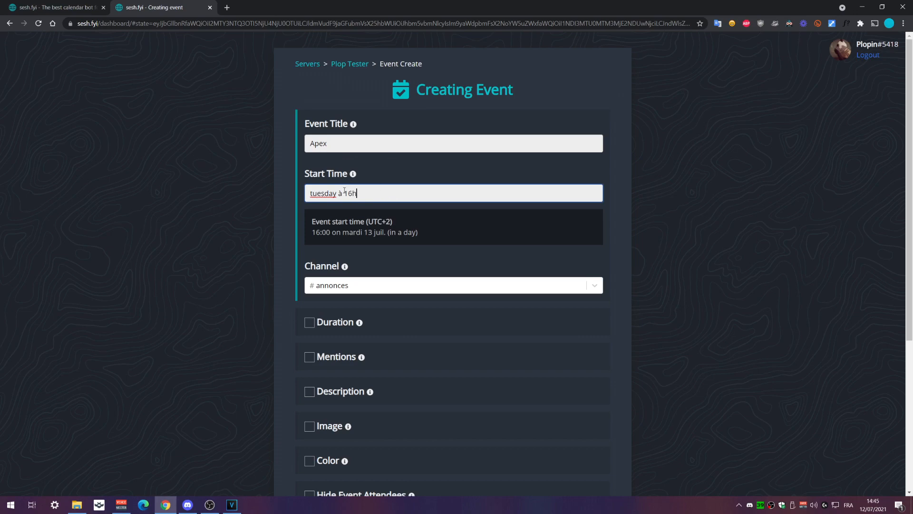
key(ctrl+a)
key(BackSpace)
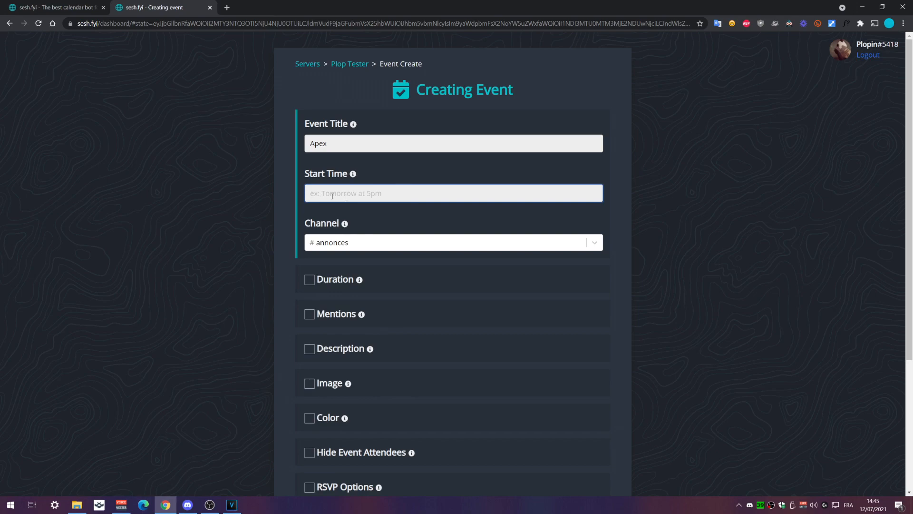
text(à 16h)
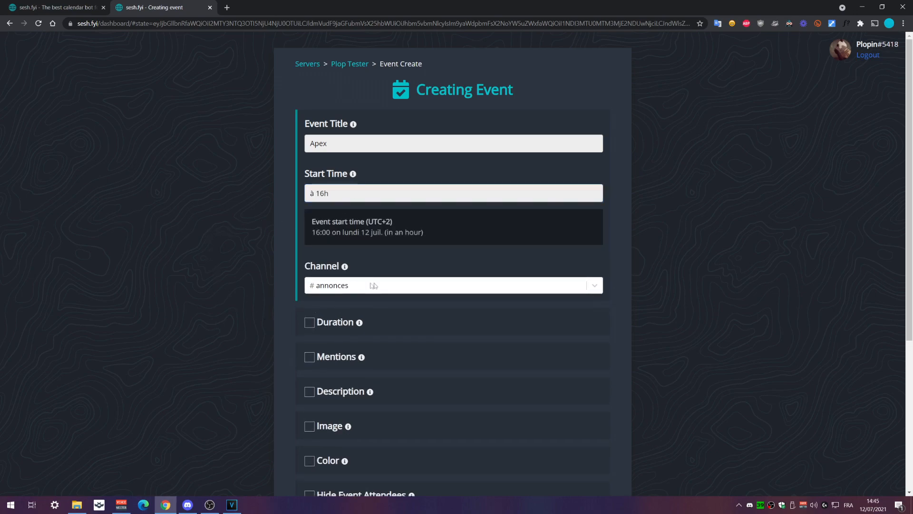
Keep annonces as the posting channel and give the event a 1h duration
click(375, 285)
click(375, 285)
scroll(321, 229, down, 2)
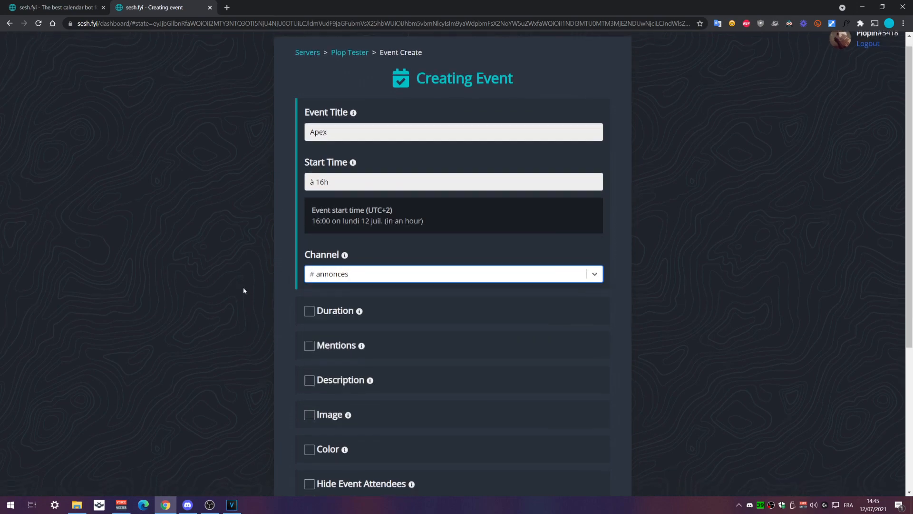
click(321, 231)
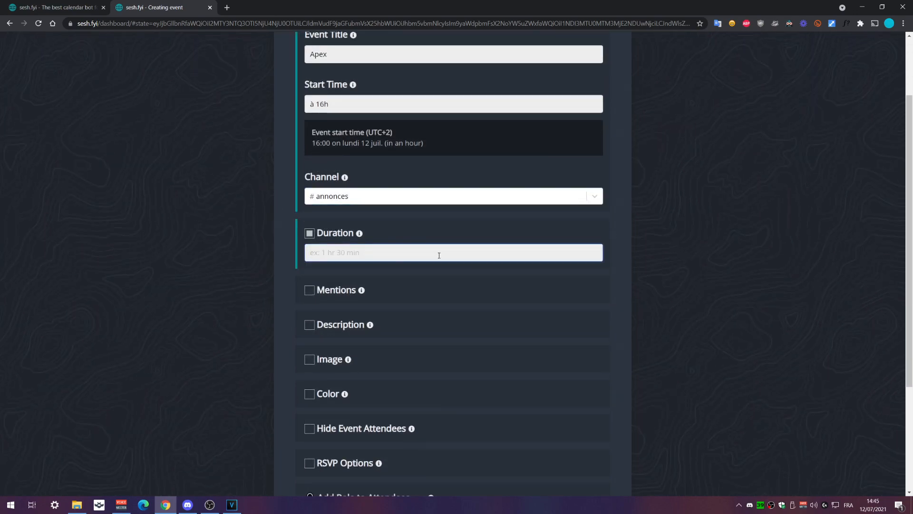
text(1h)
click(231, 287)
Turn on mentions, add AppBot and another user, then remove all mentioned users
scroll(230, 288, down, 2)
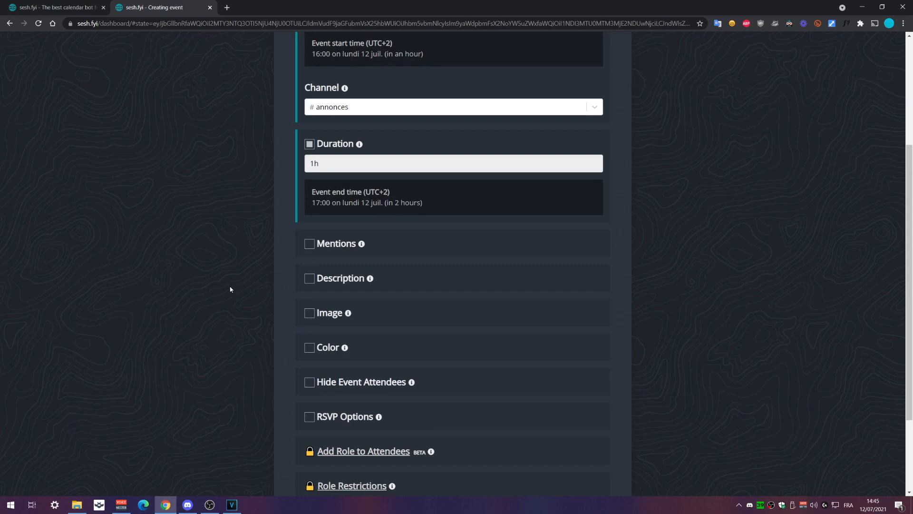
click(310, 244)
scroll(422, 198, down, 2)
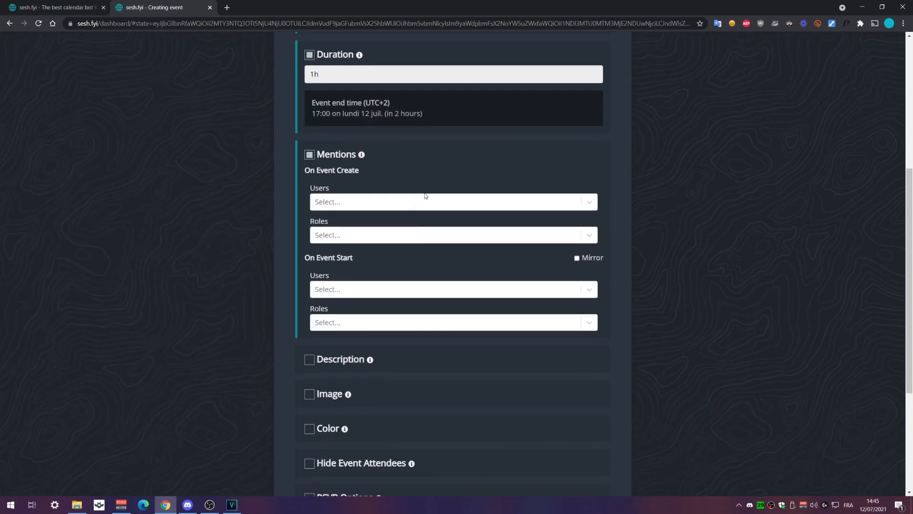
click(384, 201)
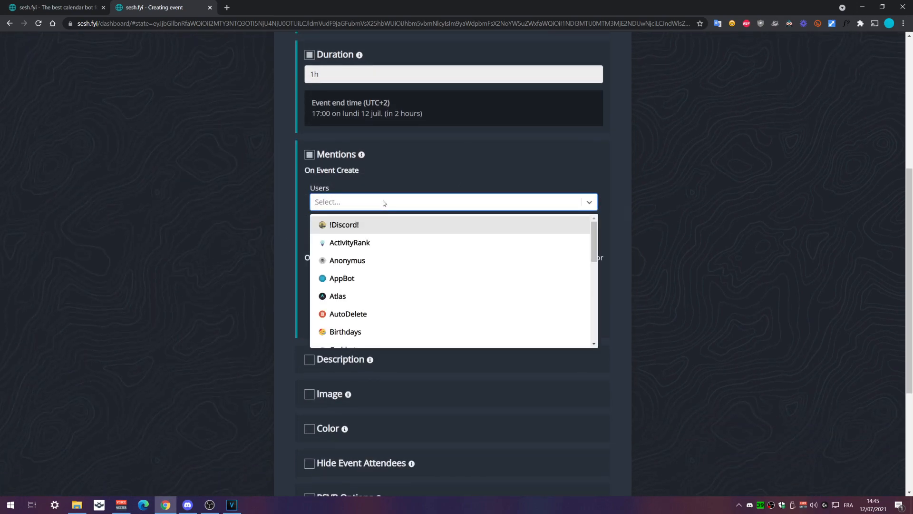
click(393, 260)
click(407, 257)
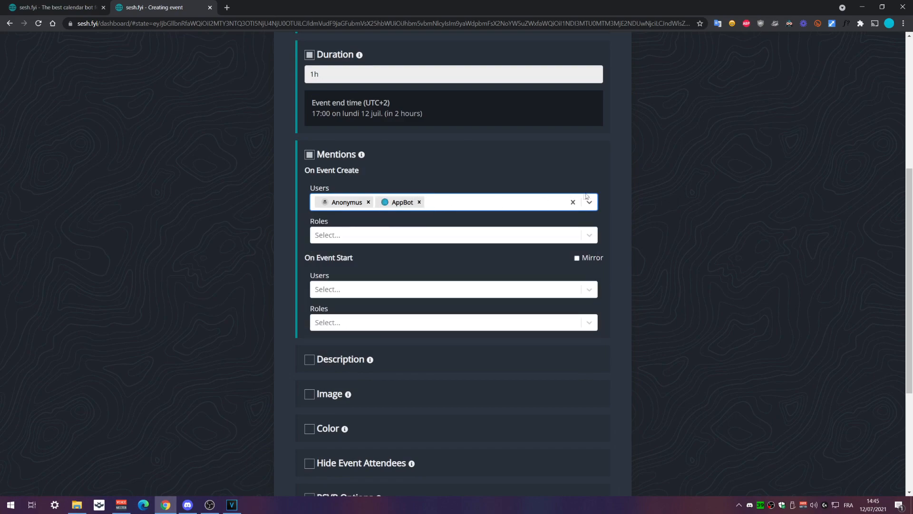
click(573, 203)
Mention the Event role on creation and mirror those mentions for event start
click(374, 235)
scroll(398, 301, down, 1)
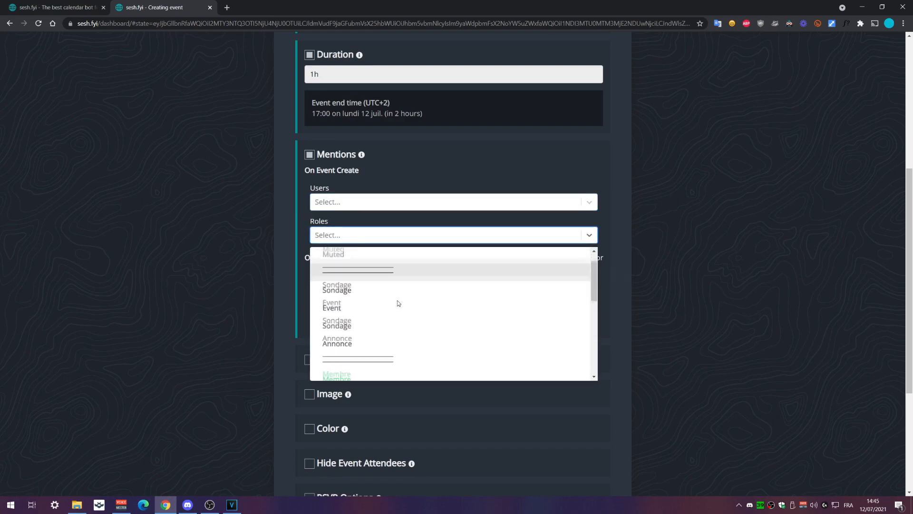
click(369, 288)
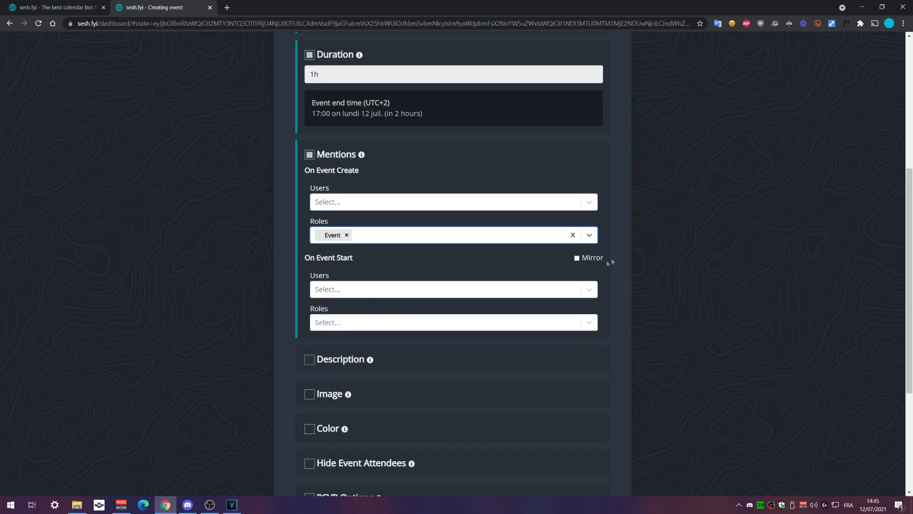
click(366, 319)
scroll(408, 399, down, 3)
scroll(412, 399, up, 3)
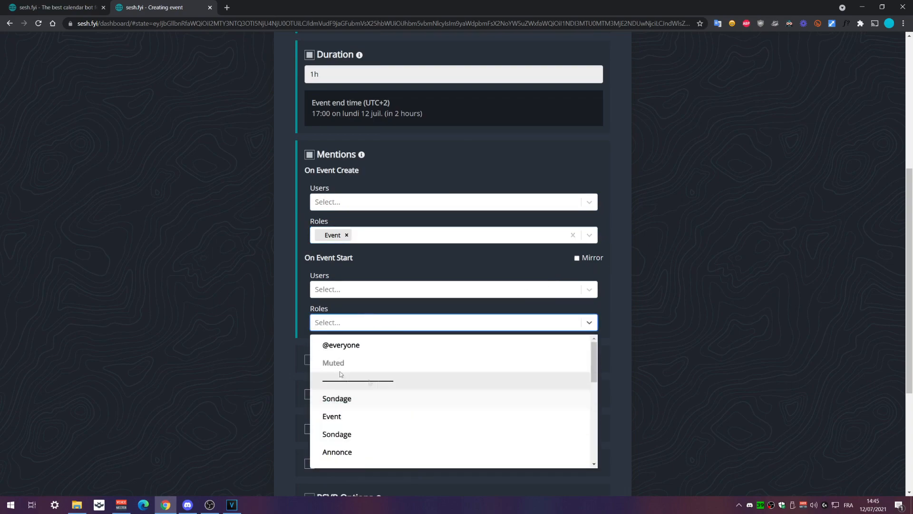
click(331, 332)
click(578, 258)
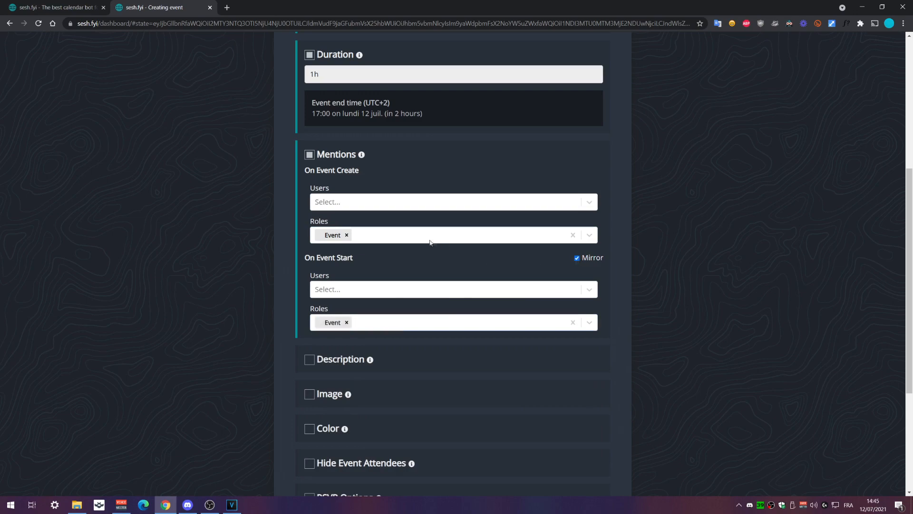
scroll(635, 298, down, 2)
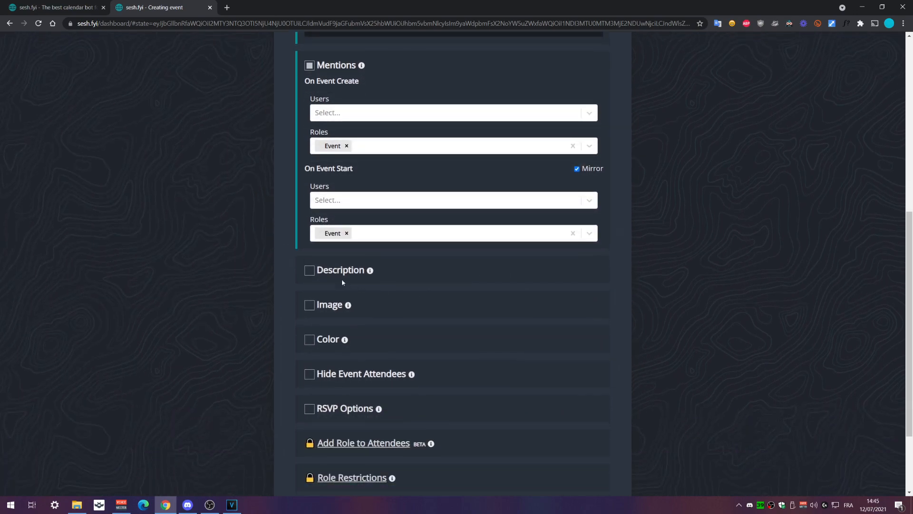
Give the Apex event the description 'Let's have fun'
click(310, 271)
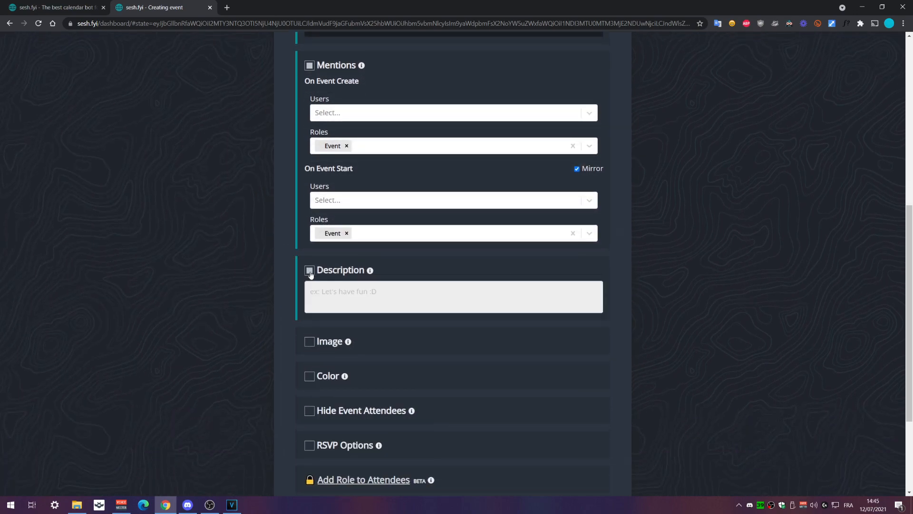
click(310, 270)
click(310, 271)
click(348, 294)
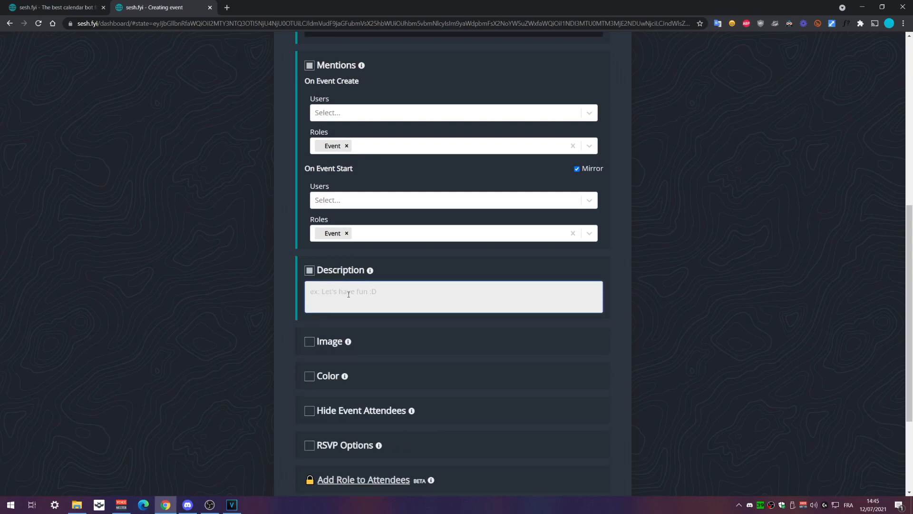
text(Let's have fun)
Turn on a custom event colour and set it to purple
scroll(302, 332, down, 2)
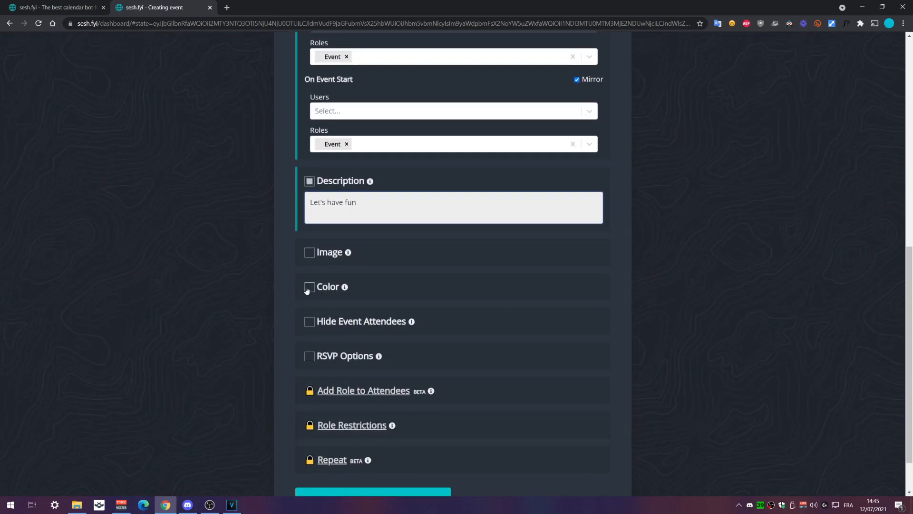
click(309, 288)
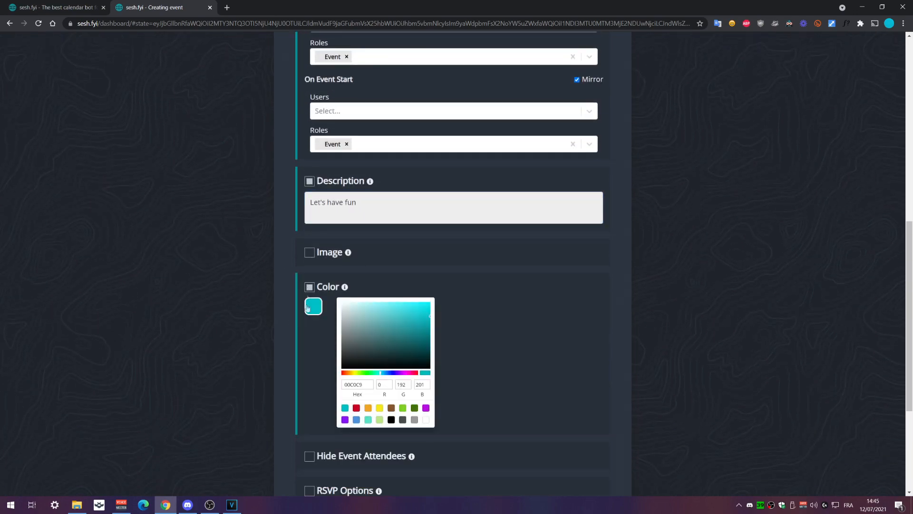
mouse_move(361, 347)
mouse_down()
mouse_move(389, 315)
mouse_move(419, 338)
mouse_up()
drag(394, 373, 402, 373)
click(421, 314)
drag(420, 314, 432, 301)
click(443, 304)
scroll(224, 314, down, 3)
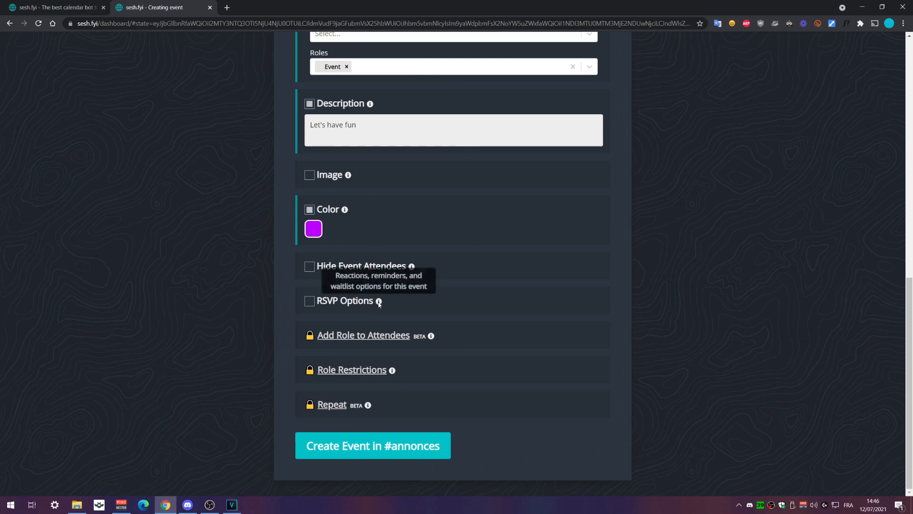
Leave RSVP options off and create the Apex event in #annonces
click(309, 302)
scroll(357, 353, down, 1)
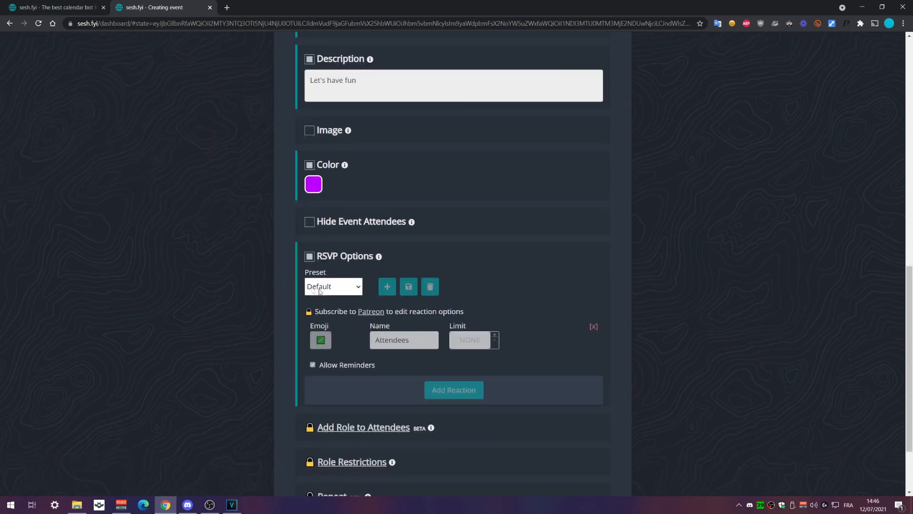
click(310, 256)
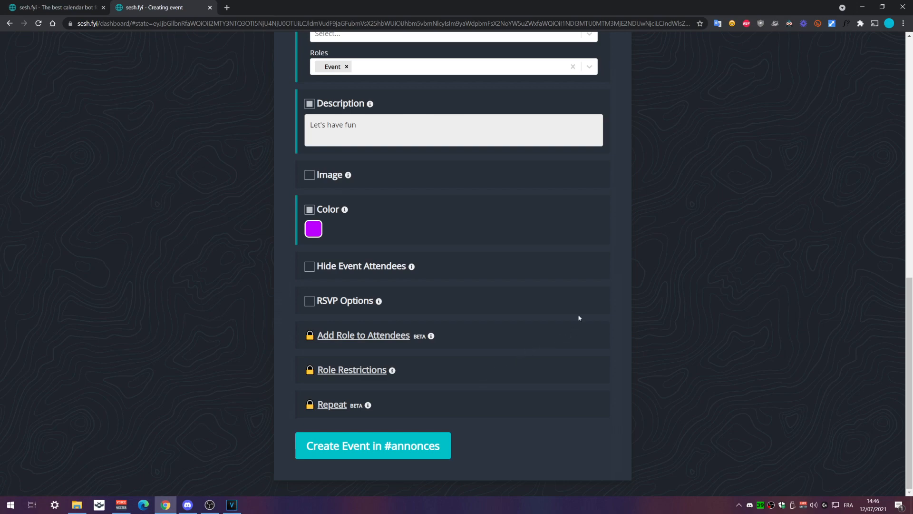
scroll(546, 363, up, 10)
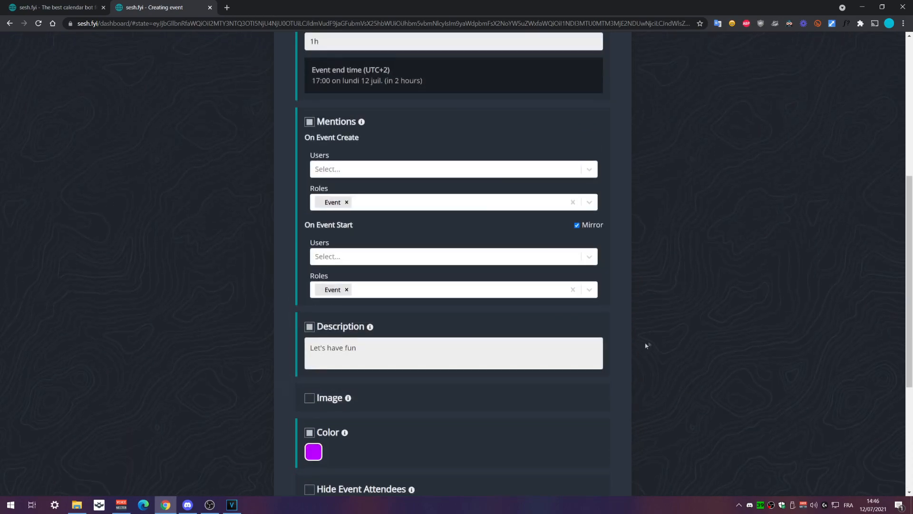
scroll(667, 341, down, 9)
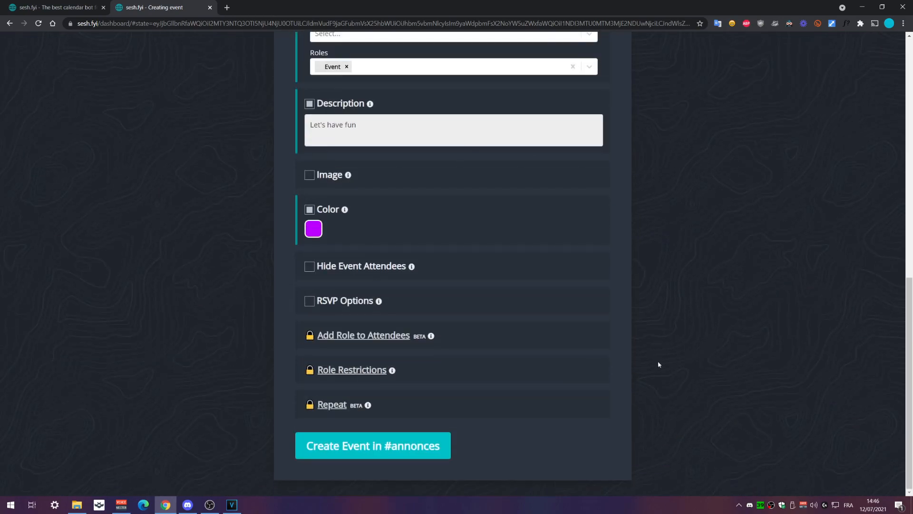
click(379, 445)
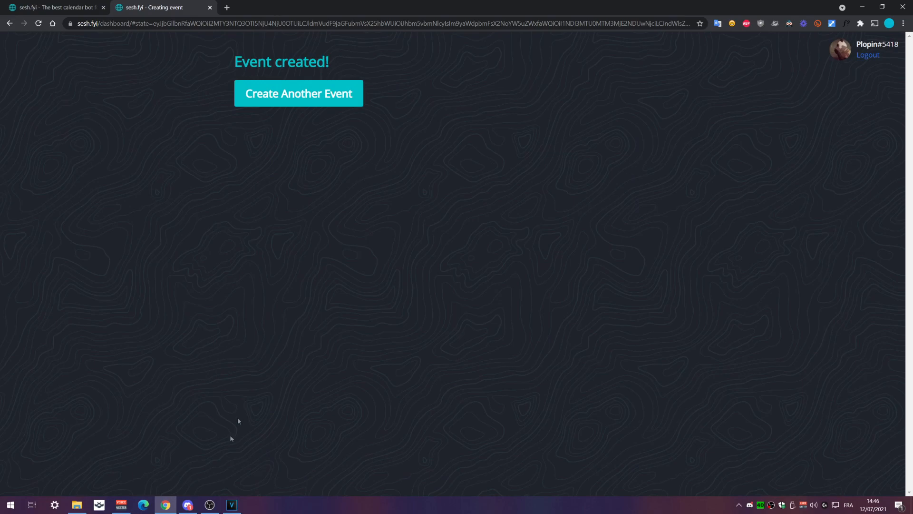
click(188, 505)
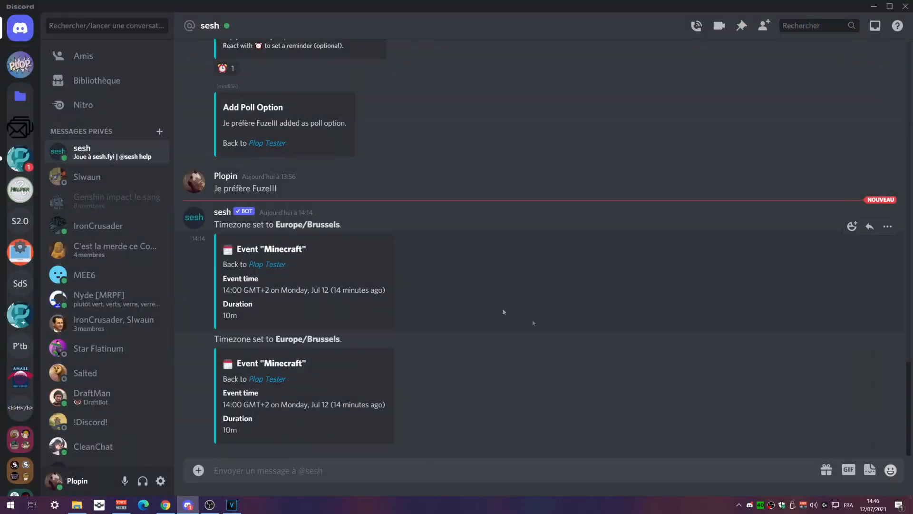
click(20, 158)
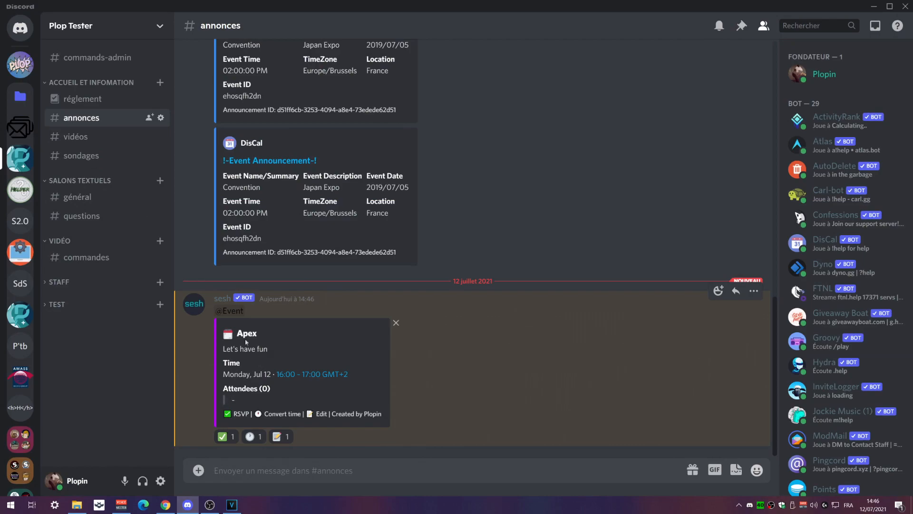
drag(229, 349, 307, 357)
click(352, 361)
click(331, 376)
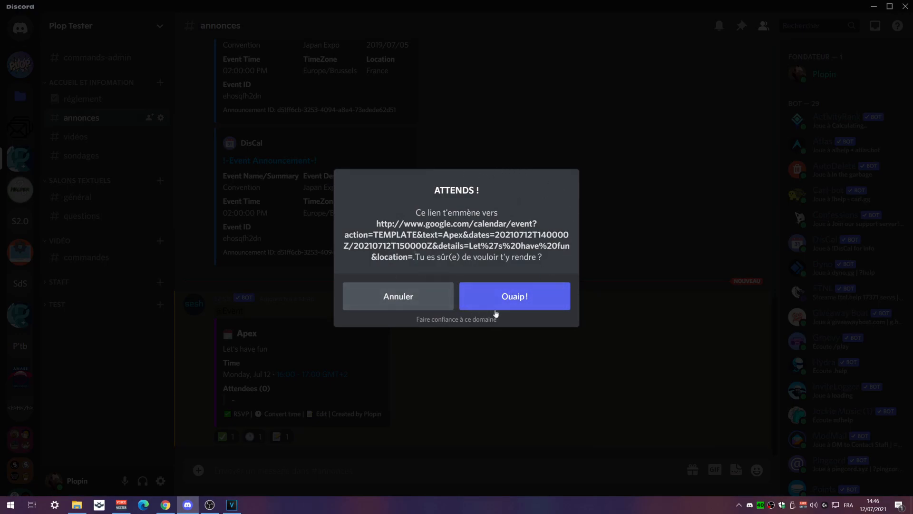
click(425, 291)
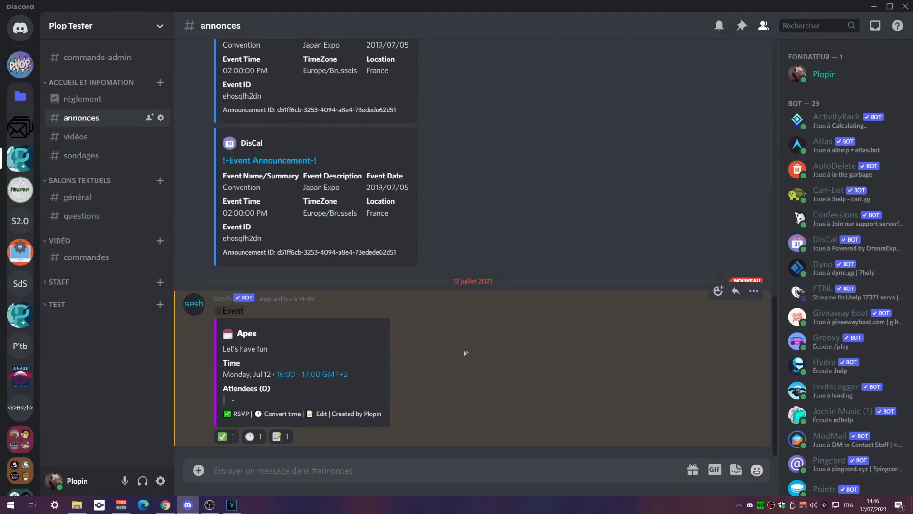
click(166, 505)
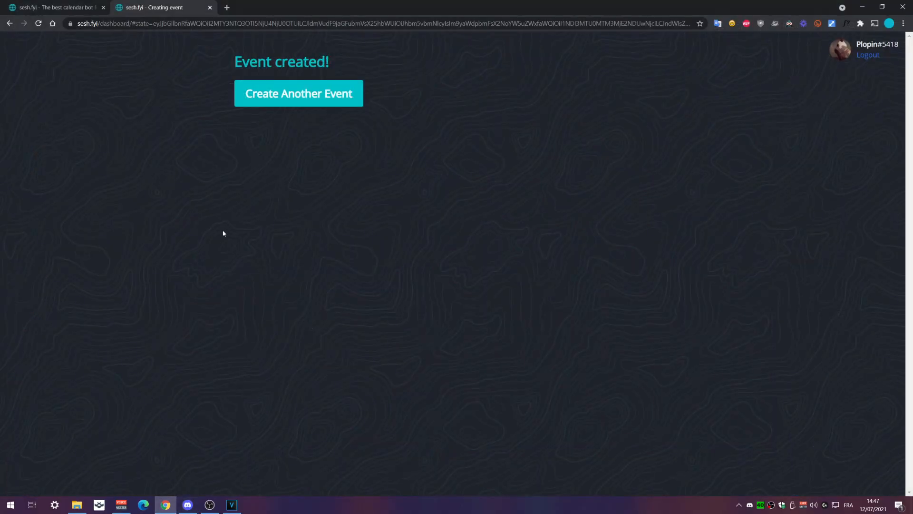
Go to the Plop Tester server in the sesh.fyi dashboard and start a new poll
key(alt+Left)
click(839, 65)
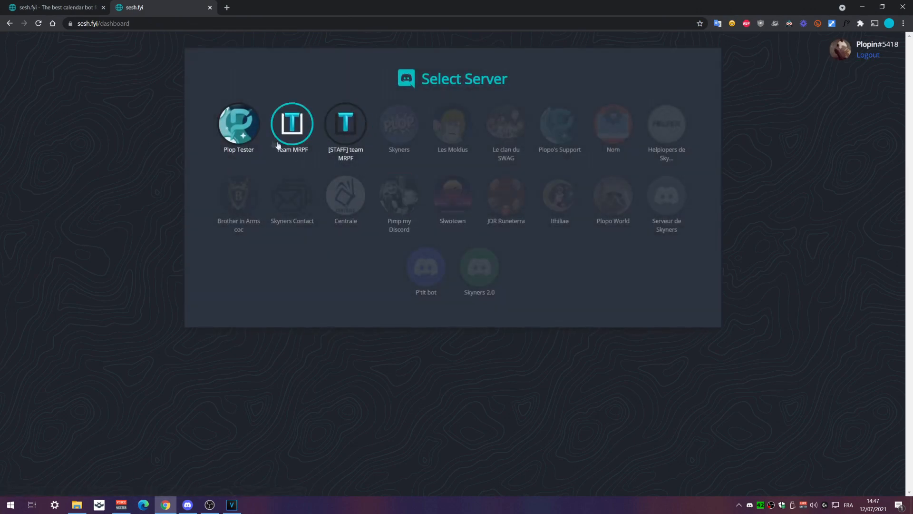
click(241, 122)
click(434, 153)
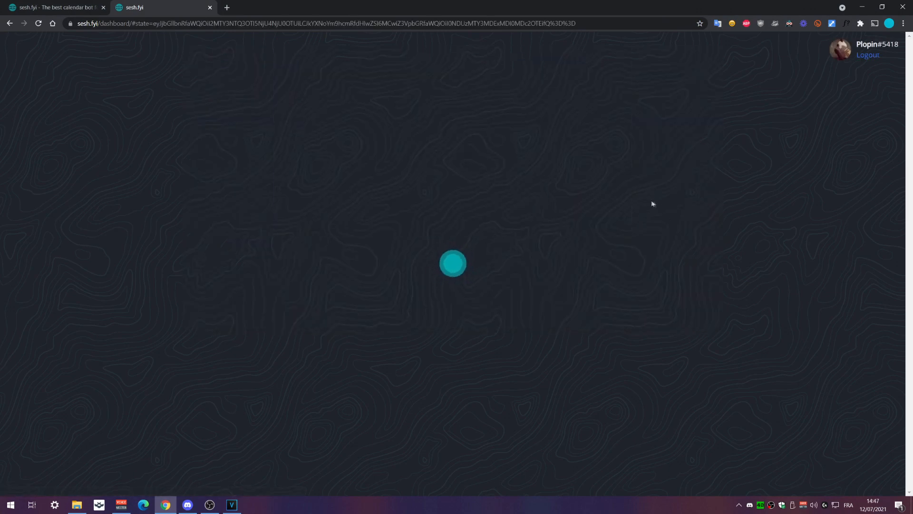
Title the poll 'Couleur pref' and give it the options Rouge and Bleu
click(390, 141)
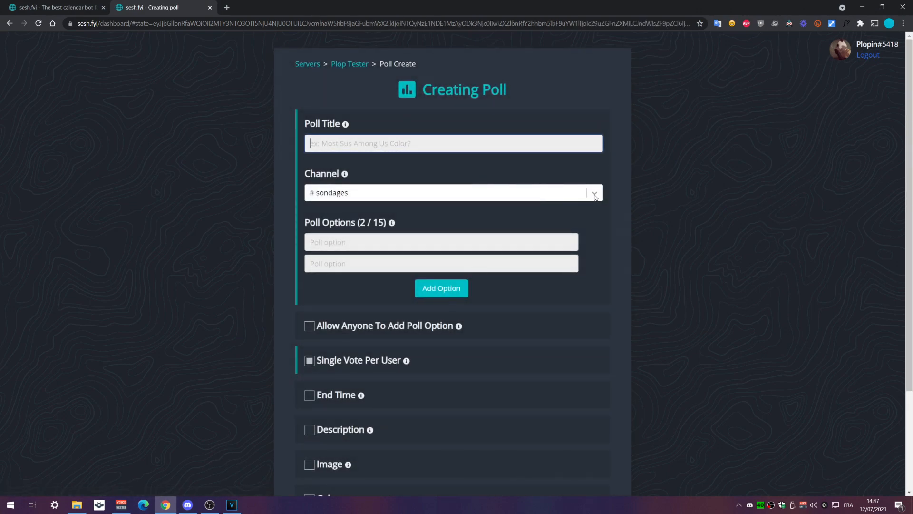
text(COuleu)
key(BackSpace)
key(BackSpace)
key(BackSpace)
key(BackSpace)
key(BackSpace)
text(oulmeur)
key(BackSpace)
key(BackSpace)
key(BackSpace)
key(BackSpace)
text(eur pre)
click(350, 243)
text(Rouge)
click(334, 267)
text(Bleu)
click(259, 301)
Allow anyone to add options, set a 10min end time, and post the poll to #sondages
click(314, 329)
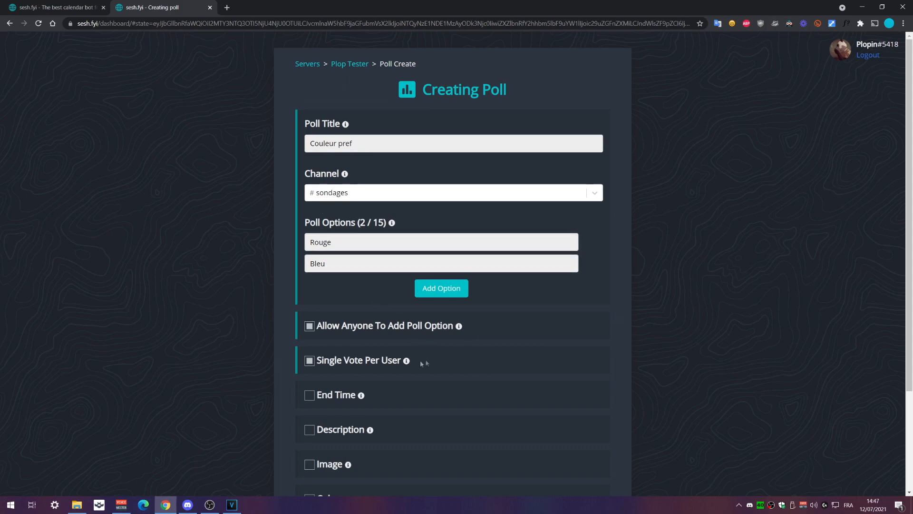
scroll(333, 354, down, 1)
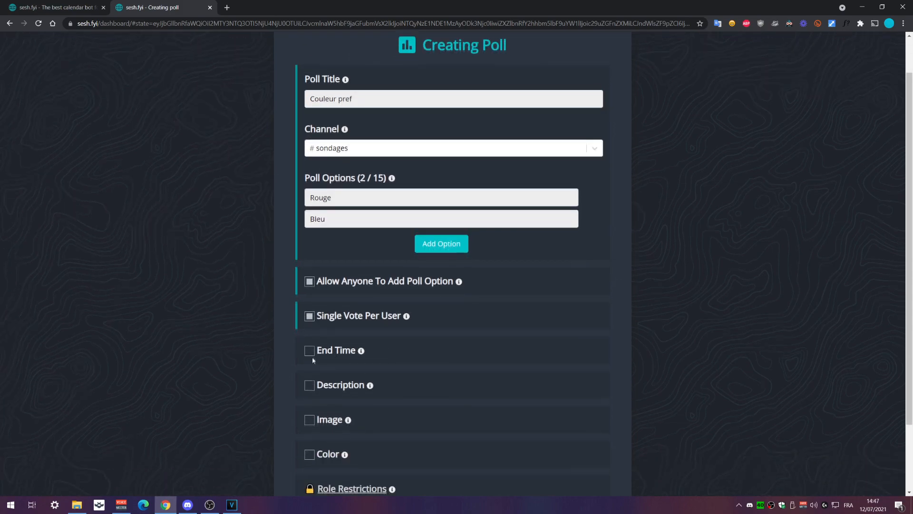
click(309, 351)
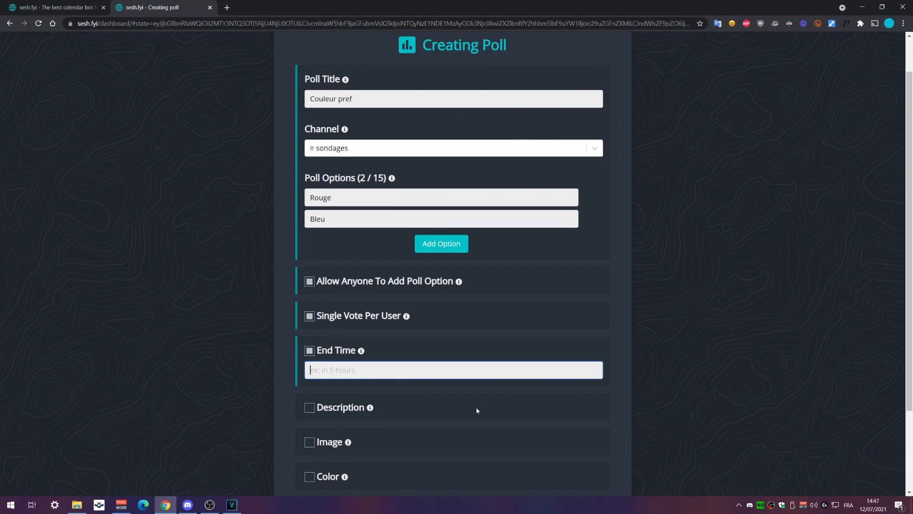
text(10min)
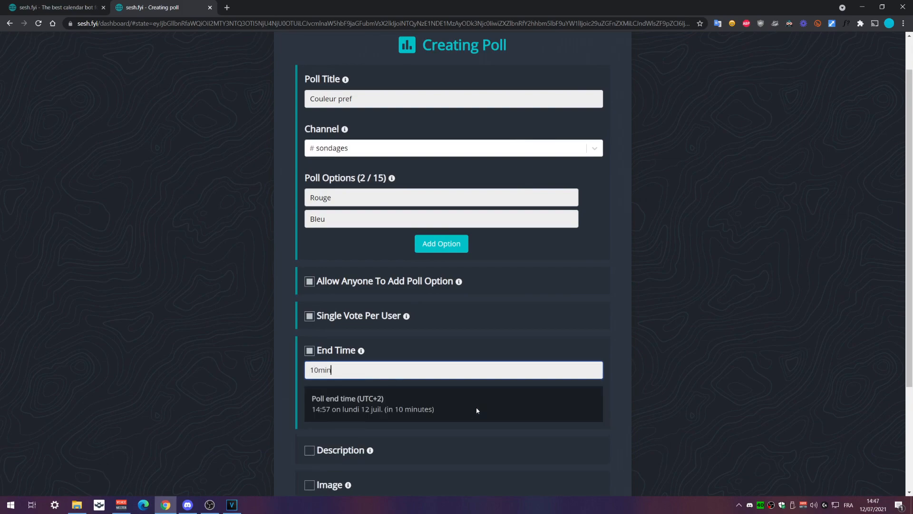
click(195, 395)
scroll(167, 333, down, 3)
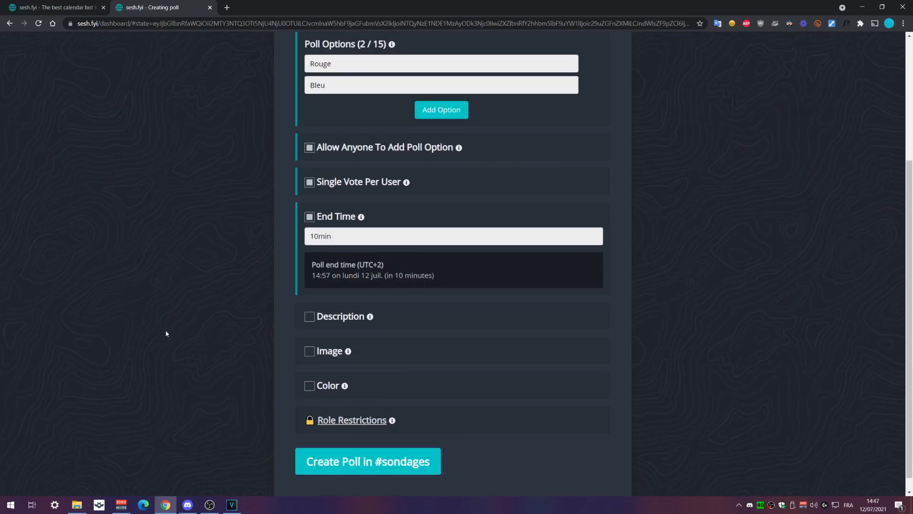
click(309, 321)
click(310, 321)
scroll(308, 319, down, 1)
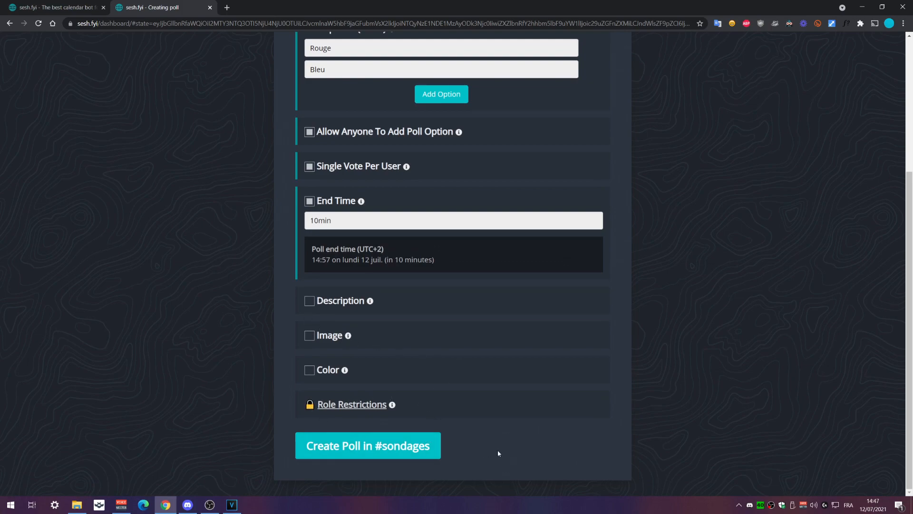
click(435, 448)
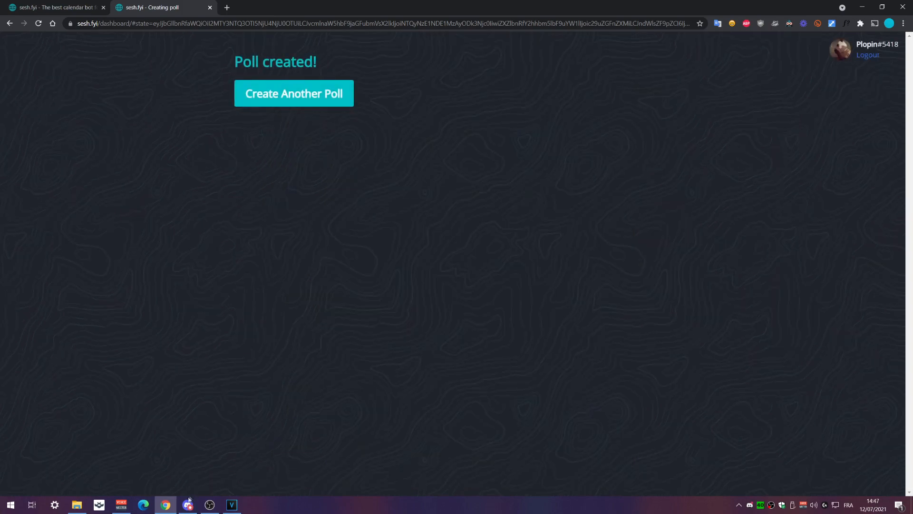
Vote Bleu on the Couleur pref poll in Discord's #sondages channel
click(188, 503)
click(81, 156)
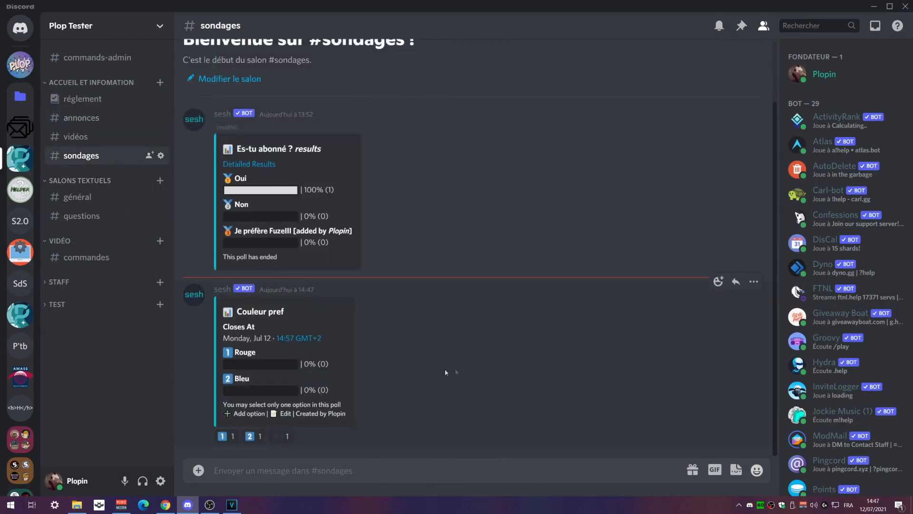
click(252, 436)
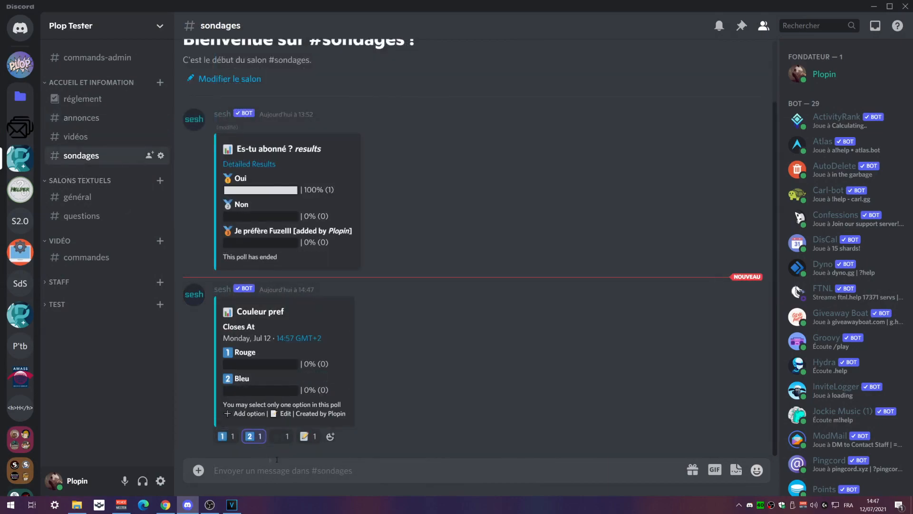
scroll(381, 333, up, 3)
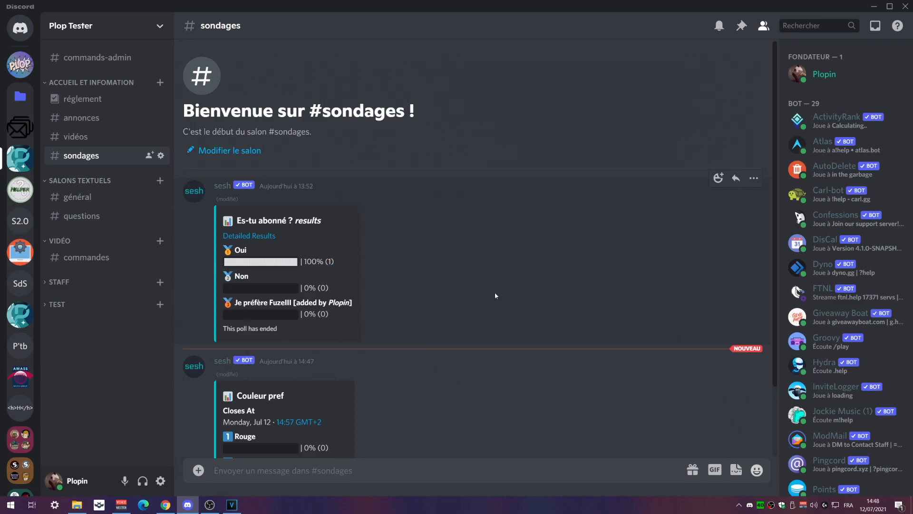
scroll(421, 305, down, 2)
Back in Chrome, open the sesh.fyi dashboard and view the Team MRPF server's options
key(alt+Tab)
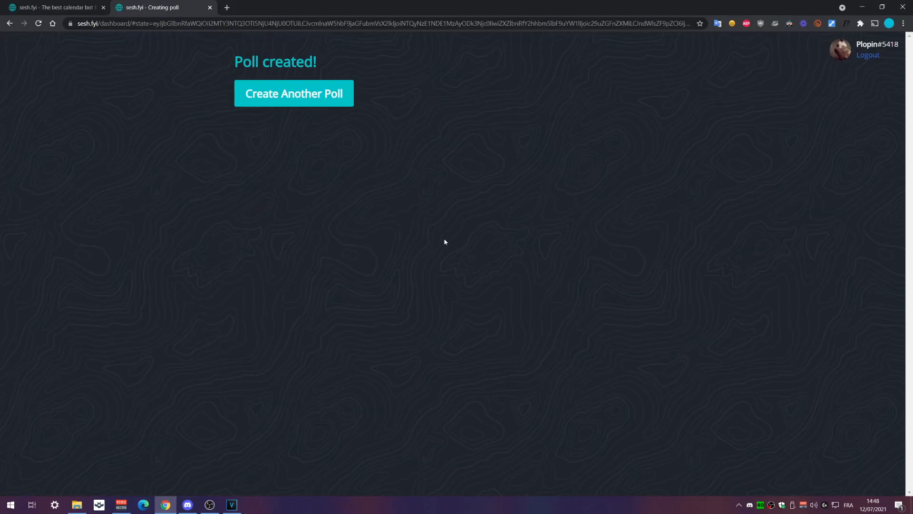
key(alt+Left)
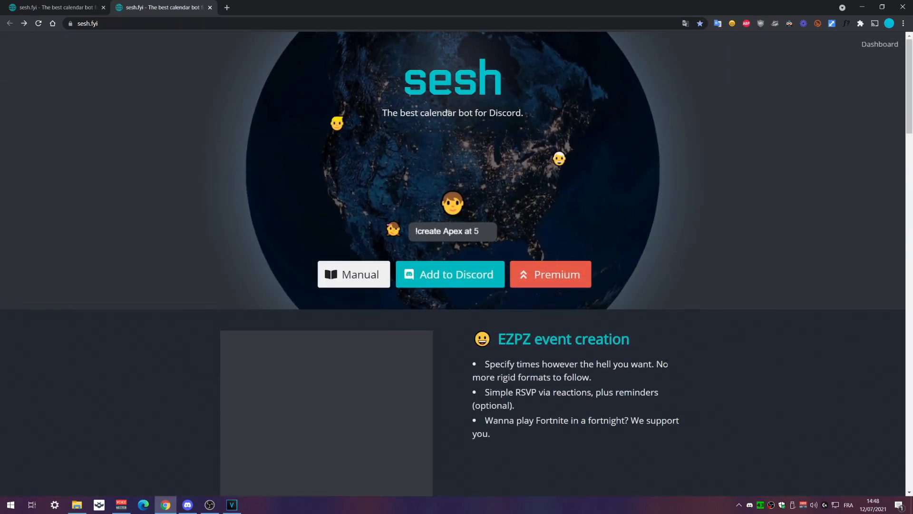
click(890, 45)
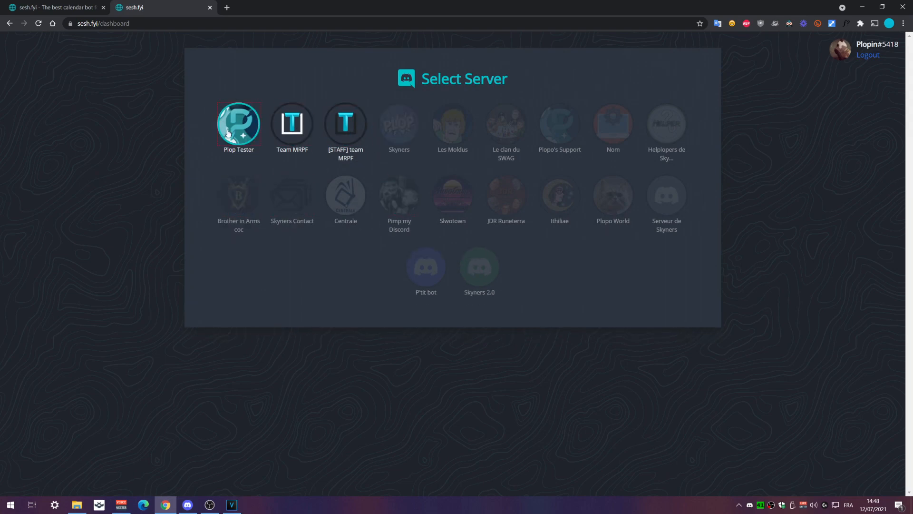
click(290, 127)
key(alt+Left)
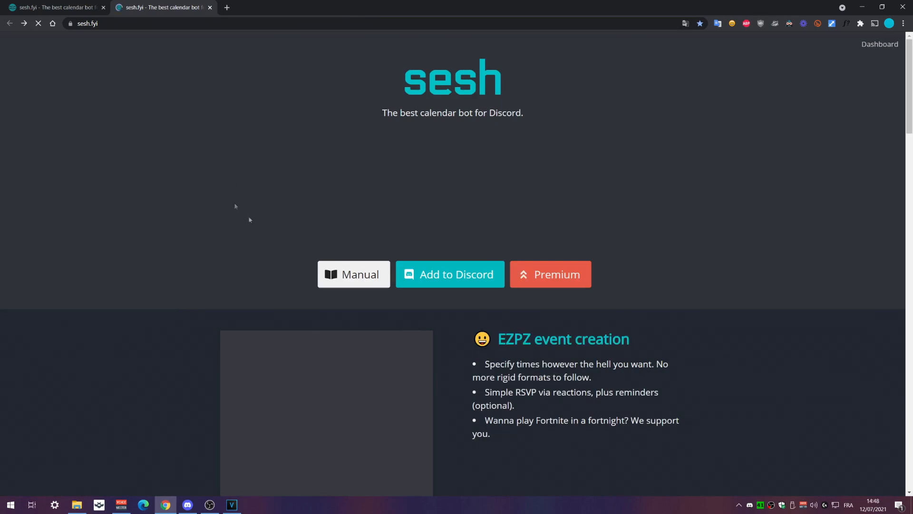
View the Plop Tester server's options, then switch to the sesh home page tab
click(879, 45)
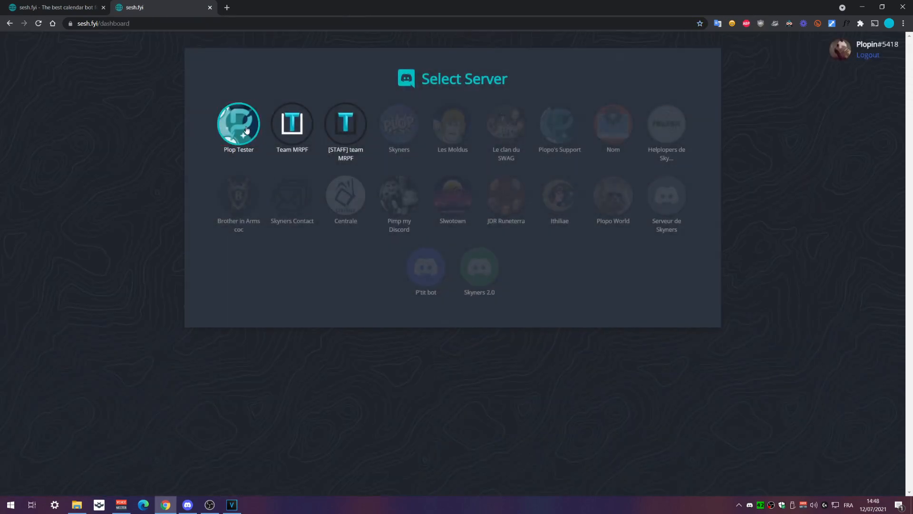
click(245, 127)
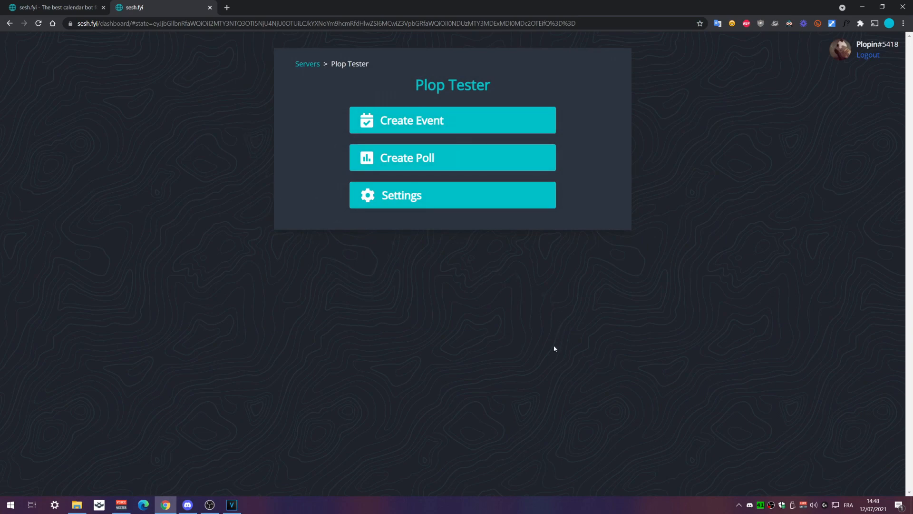
click(57, 7)
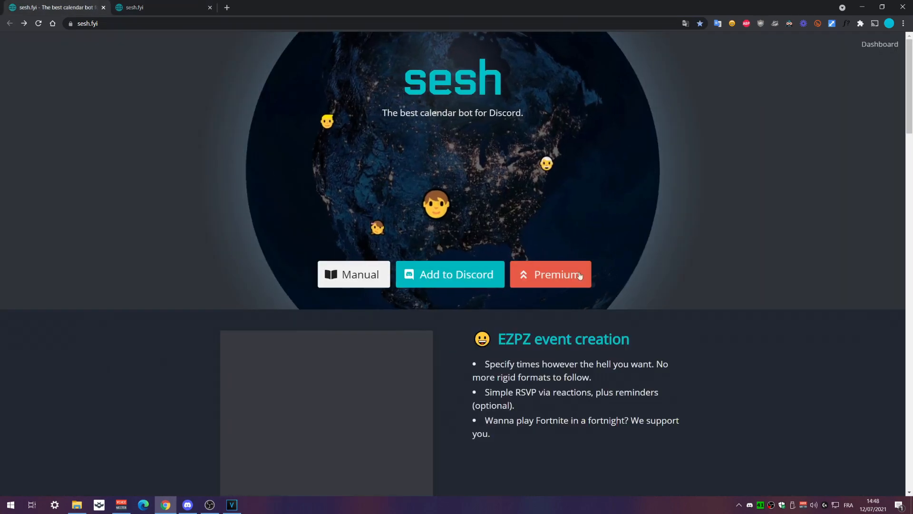